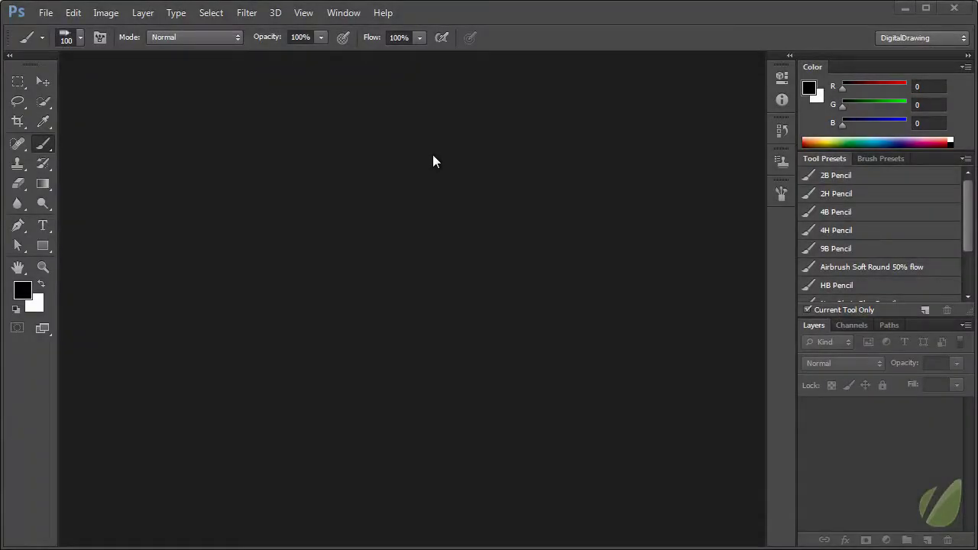
Step: View the Photoshop CS6 version and credits information, then dismiss it
click(383, 13)
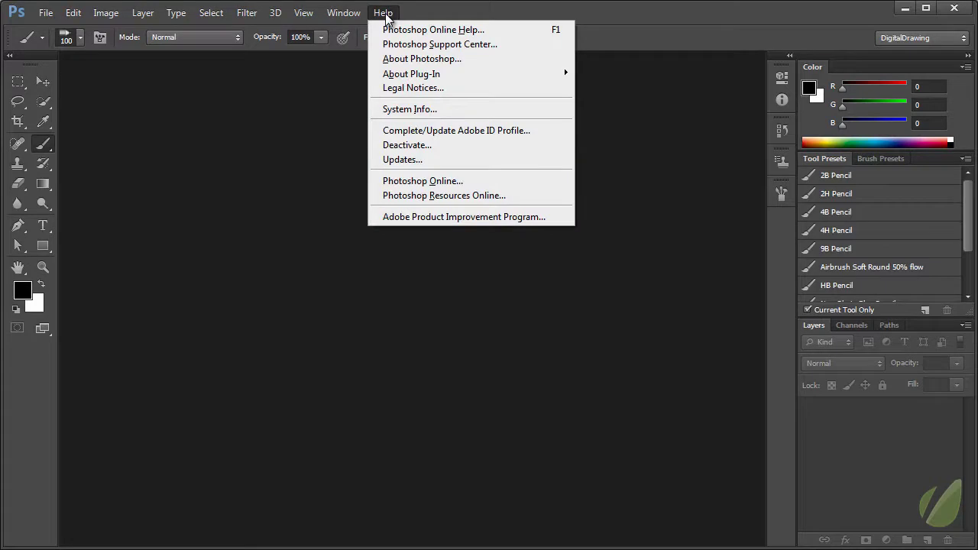
click(417, 59)
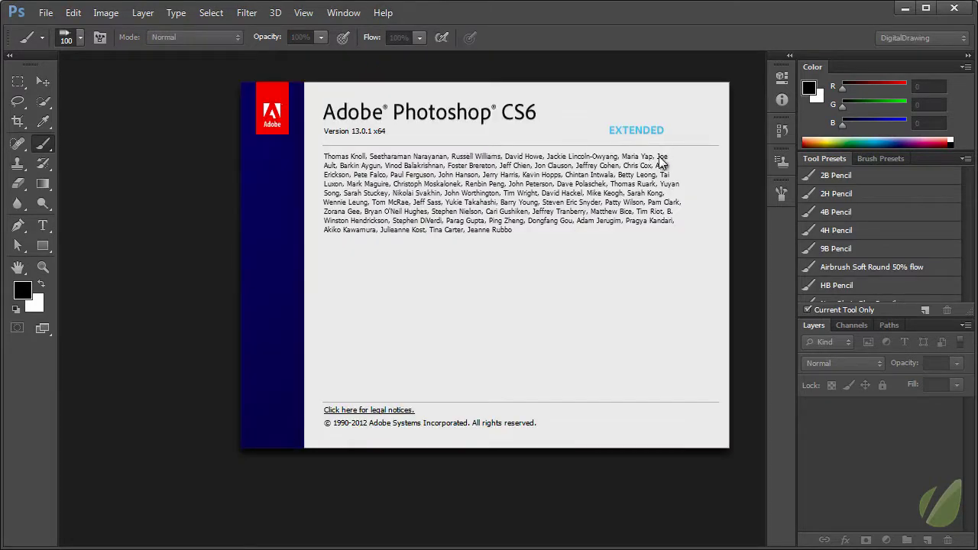
click(743, 310)
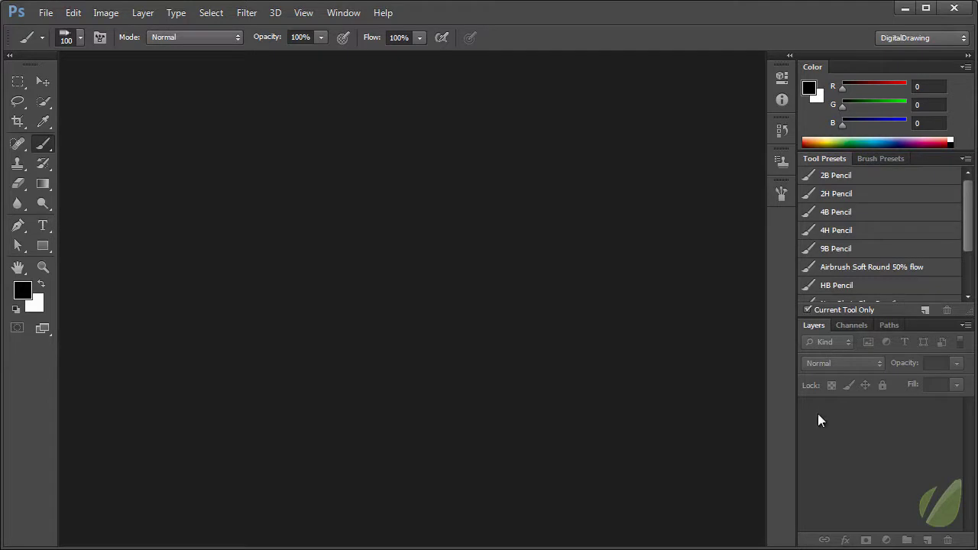
Step: Browse the brush and pencil presets, then check and close the Tool Preset picker and its options menu
click(879, 159)
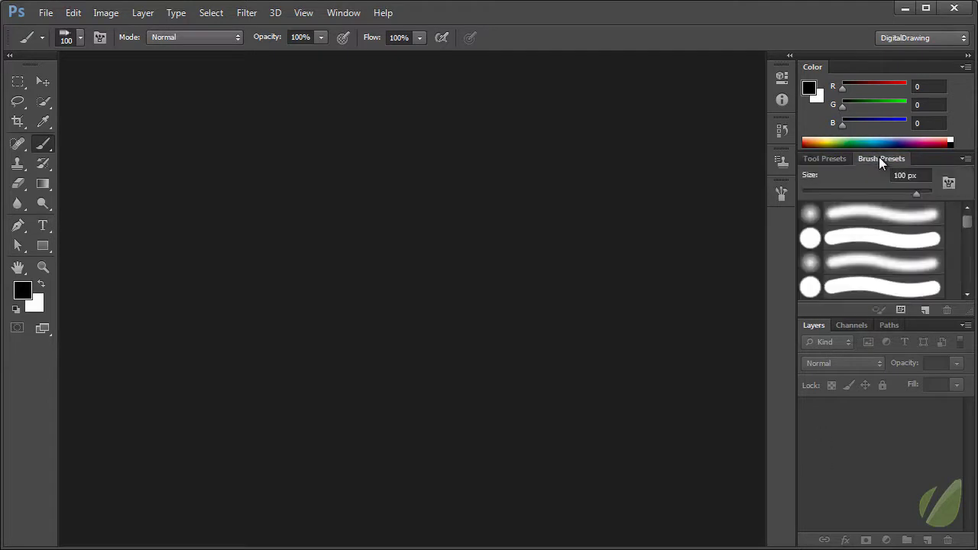
click(831, 158)
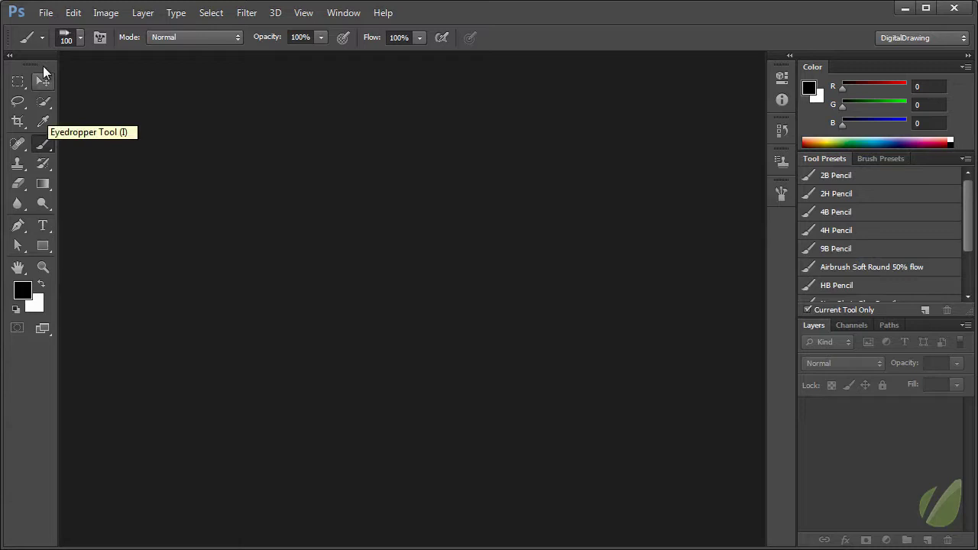
click(43, 40)
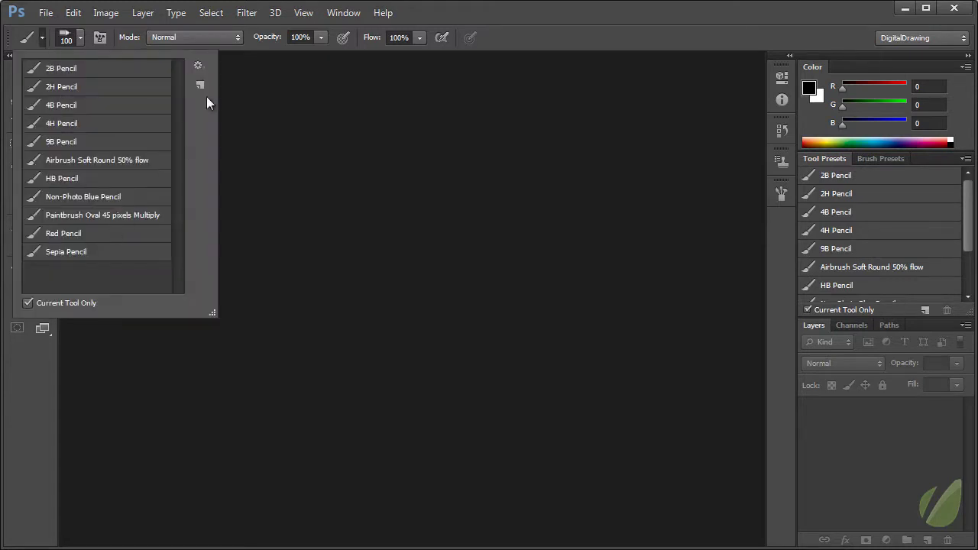
click(198, 67)
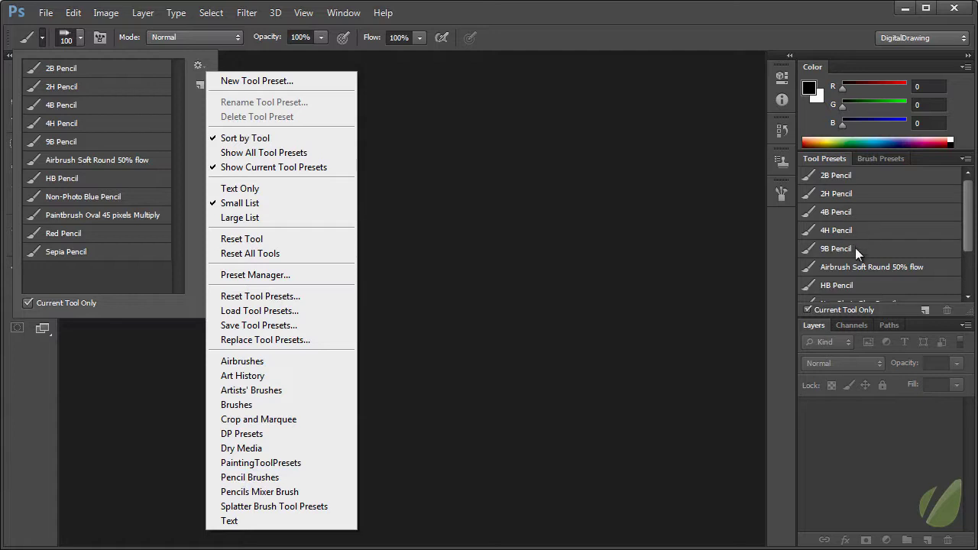
click(649, 212)
click(646, 213)
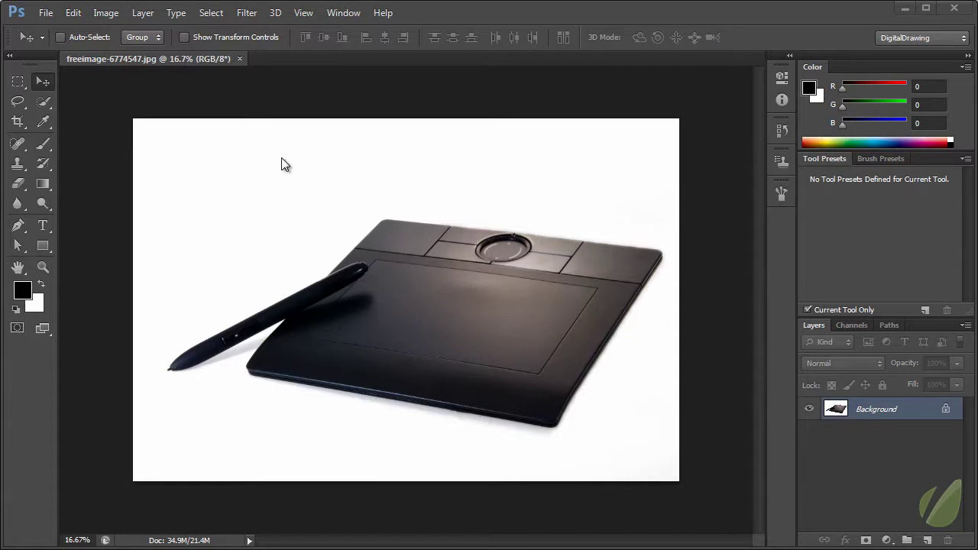
Step: Paint a few black test strokes and dabs with the Brush tool above the tablet photo
click(43, 144)
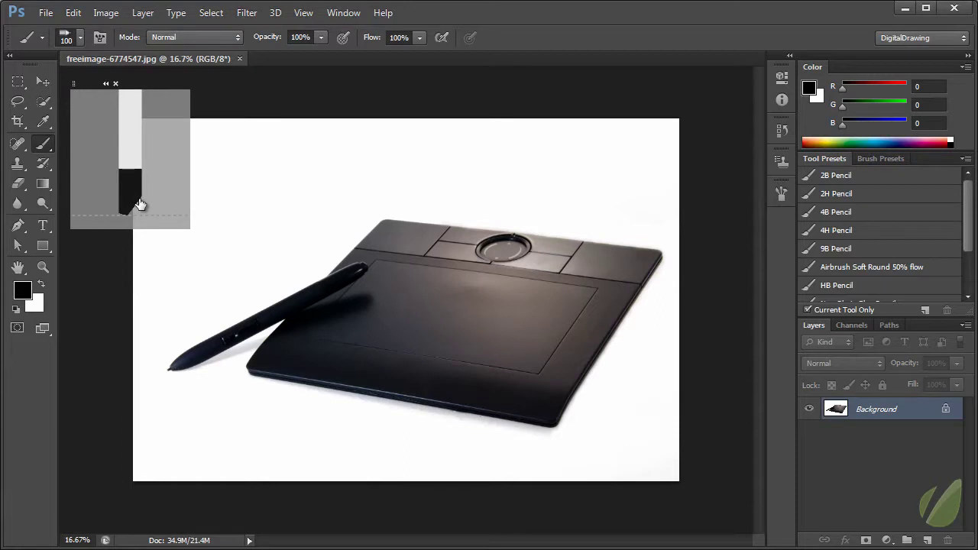
click(594, 181)
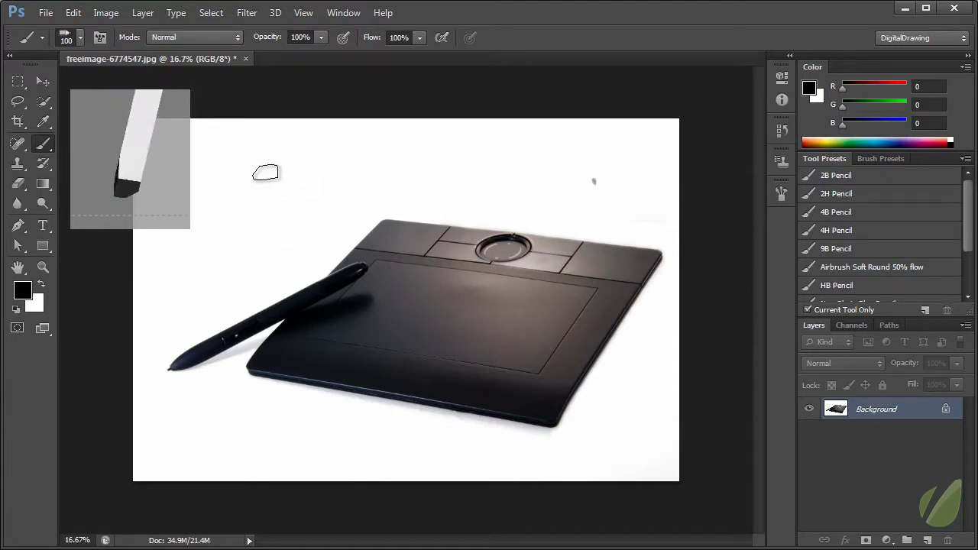
mouse_move(266, 172)
mouse_down()
mouse_move(257, 201)
mouse_move(263, 156)
mouse_move(284, 167)
mouse_up()
mouse_move(438, 181)
mouse_down()
mouse_move(434, 162)
mouse_move(443, 166)
mouse_up()
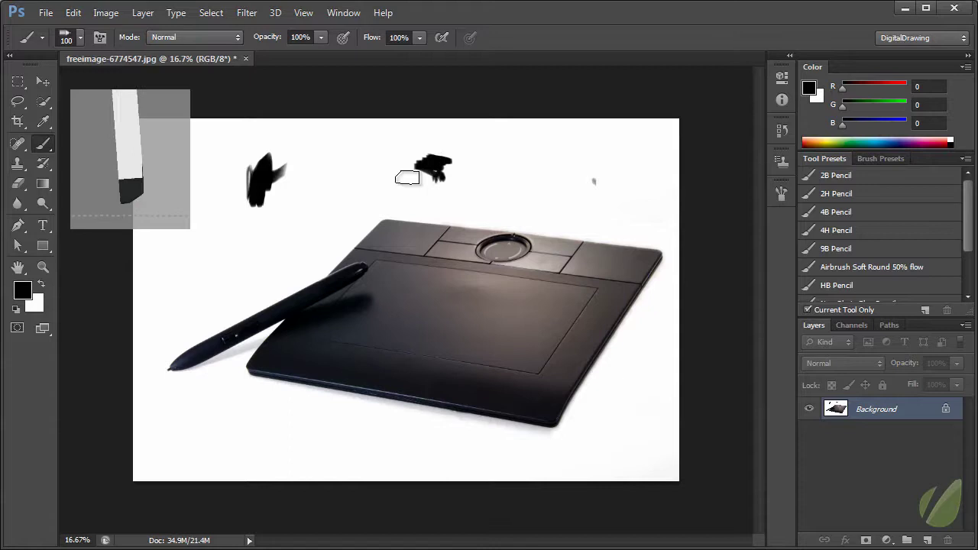
mouse_move(343, 196)
mouse_down()
mouse_move(334, 212)
mouse_move(324, 201)
mouse_up()
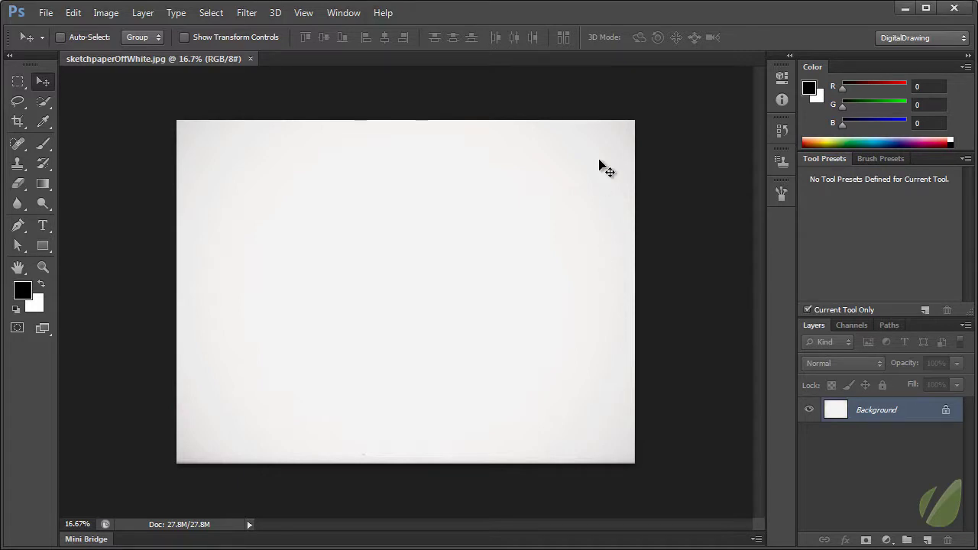
Step: Zoom the sketch paper in to 50% and back out to 16.7%
key(ctrl+plus)
key(ctrl+plus)
key(ctrl+plus)
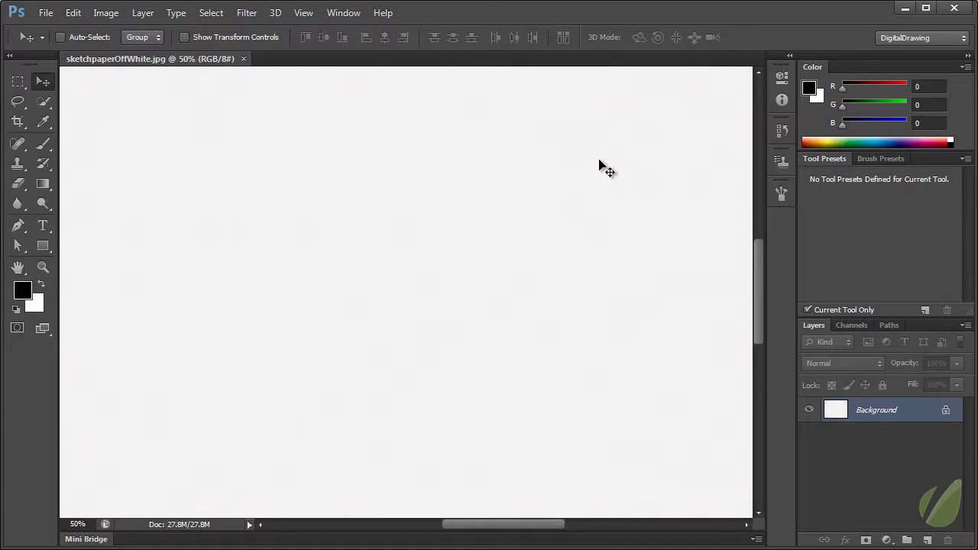
key(ctrl+minus)
key(ctrl+minus)
key(ctrl+minus)
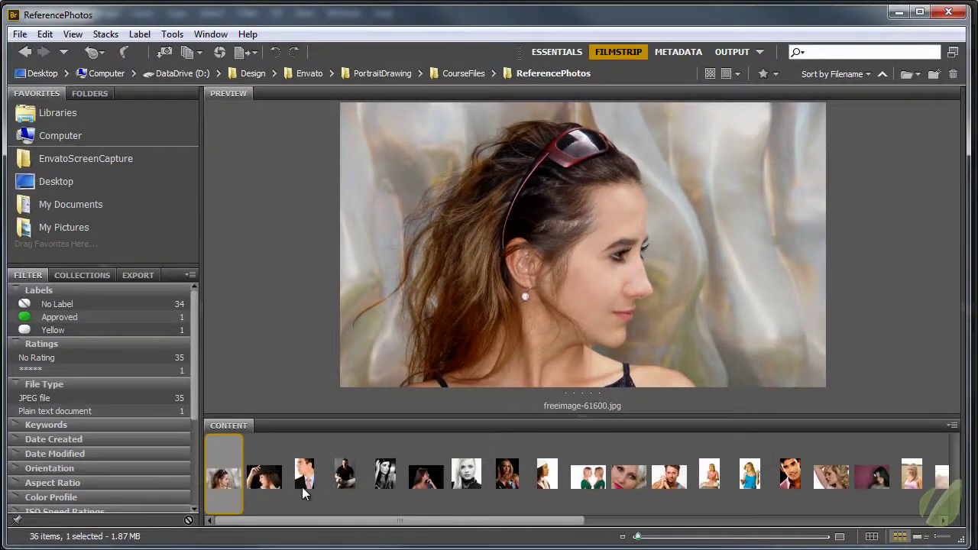
Step: Preview each ReferencePhotos portrait in the Filmstrip, starting from freeimage-479561.jpg
click(264, 480)
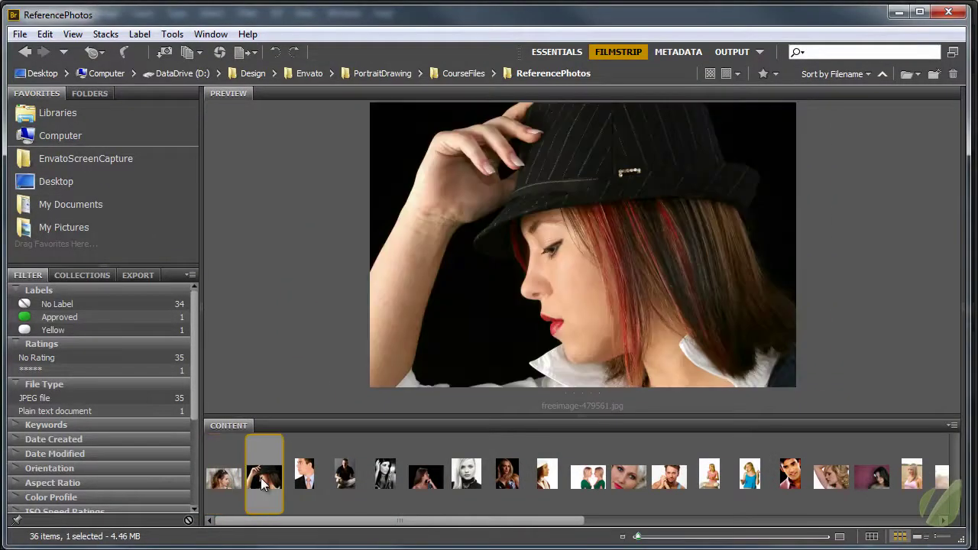
key(Right)
key(Right)
key(Right)
key(Right)
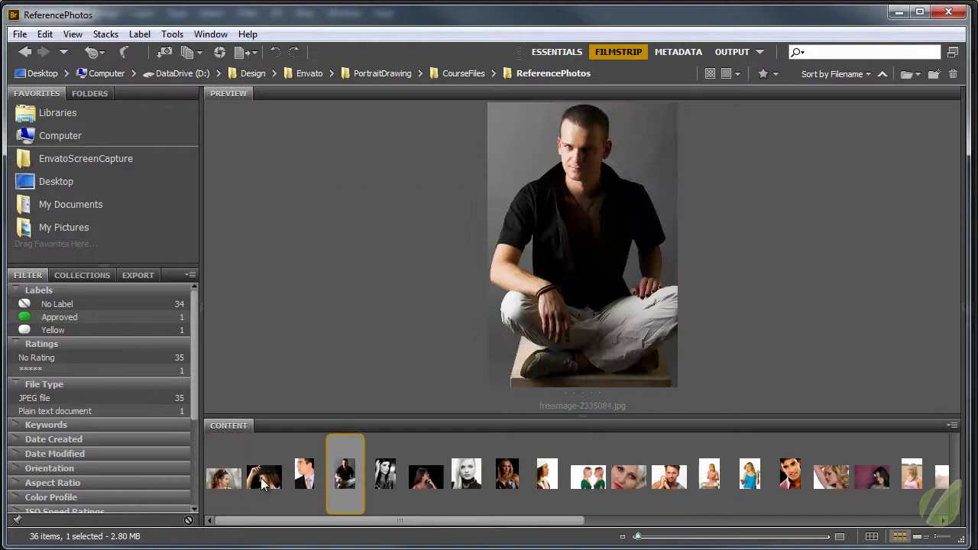
key(Right)
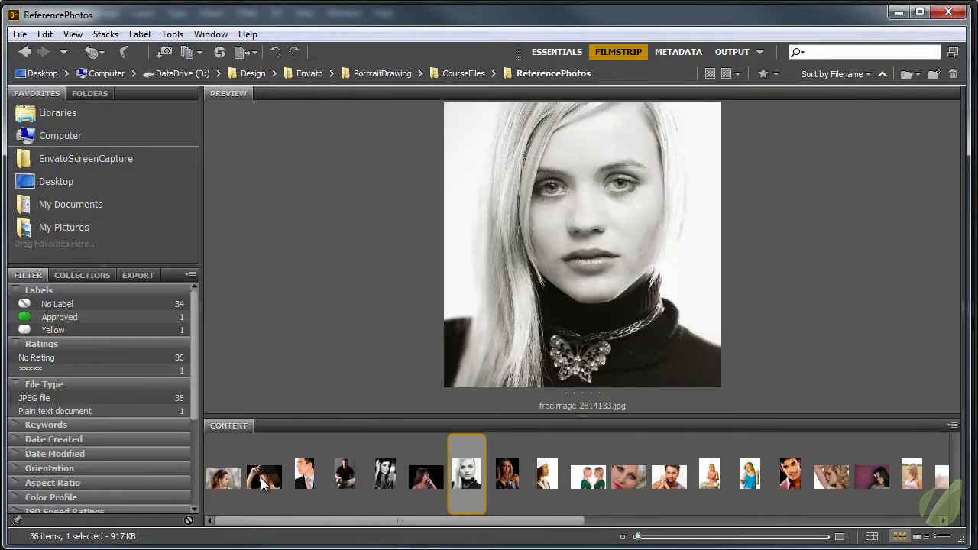
key(Right)
key(Right)
key(Right)
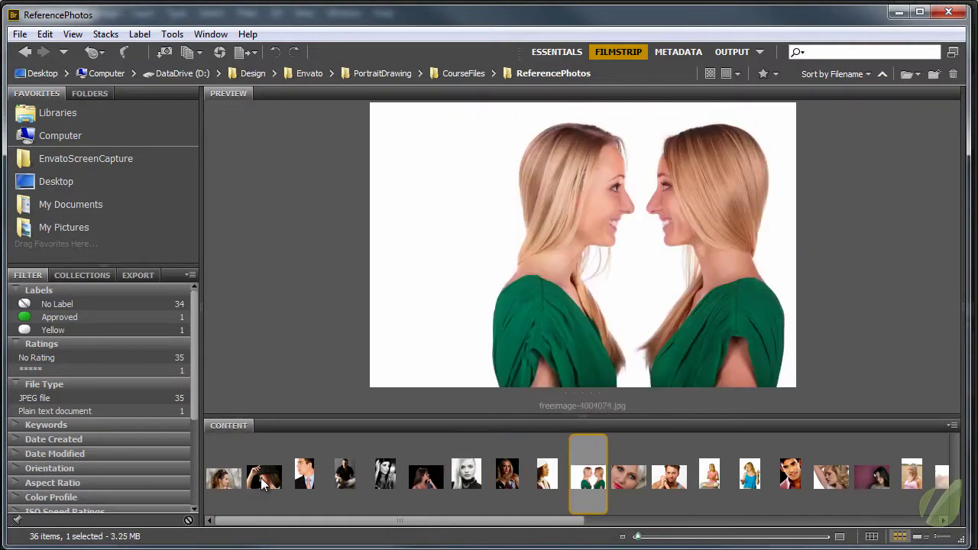
key(Right)
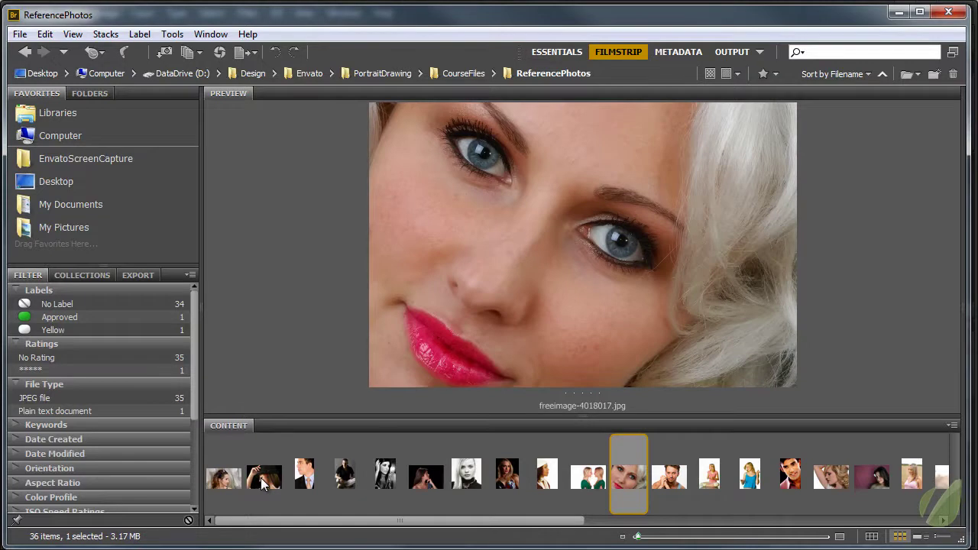
key(Right)
key(Right)
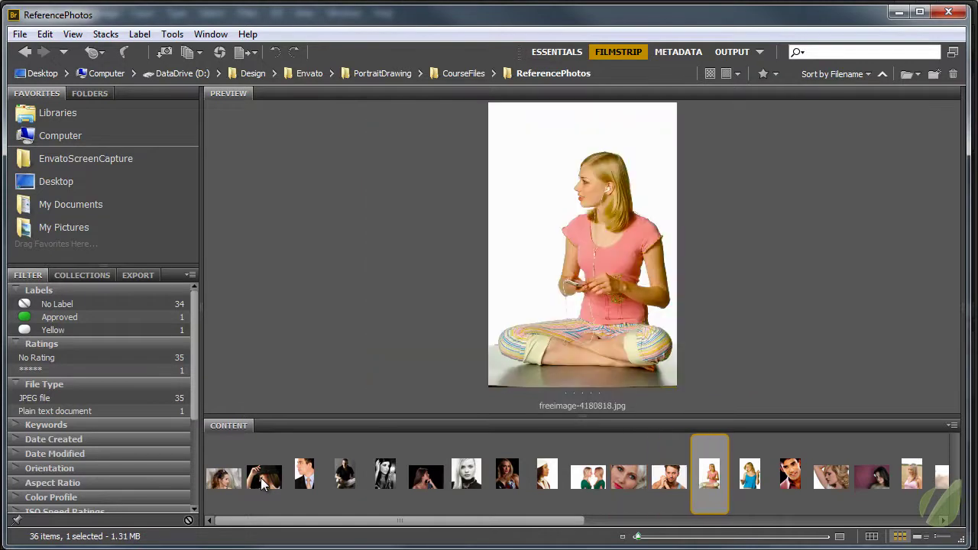
key(Right)
key(Right)
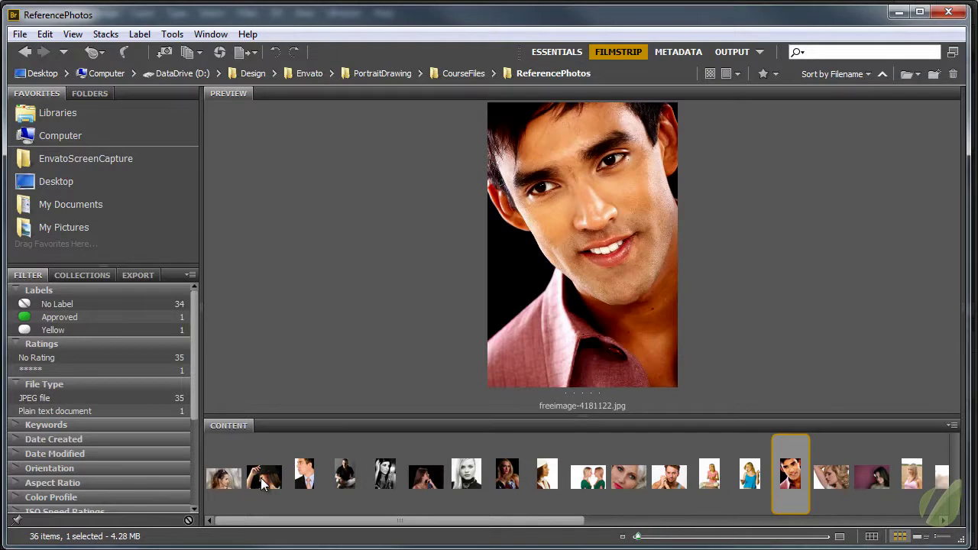
key(Right)
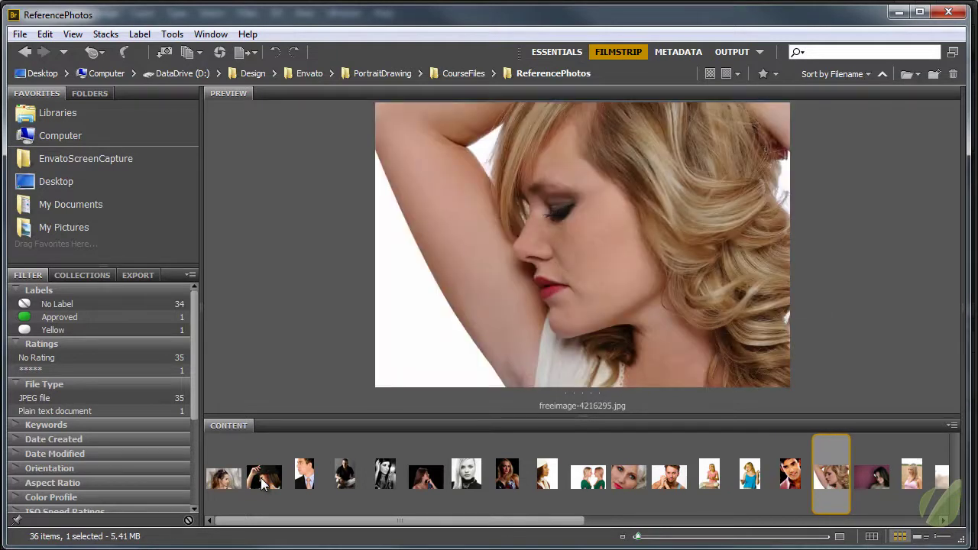
key(Right)
key(Right)
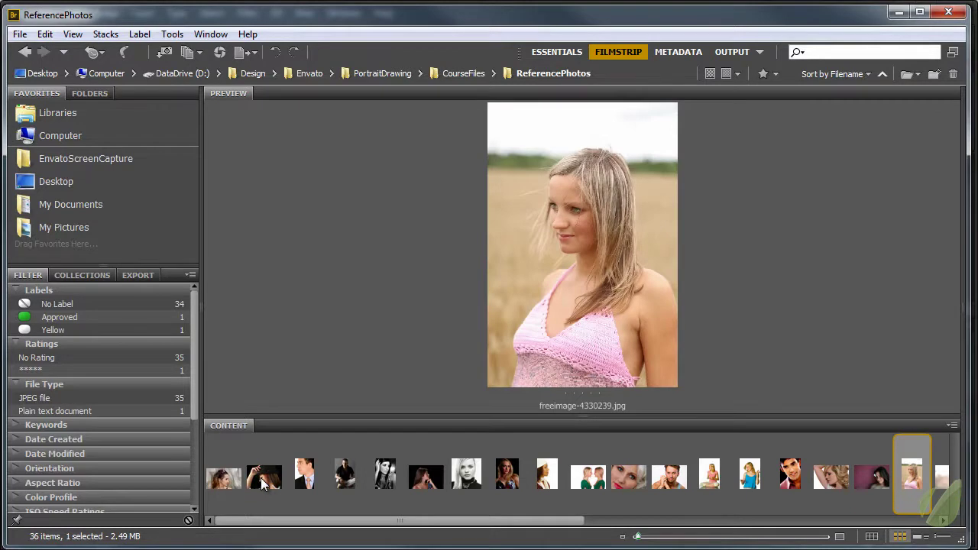
key(Right)
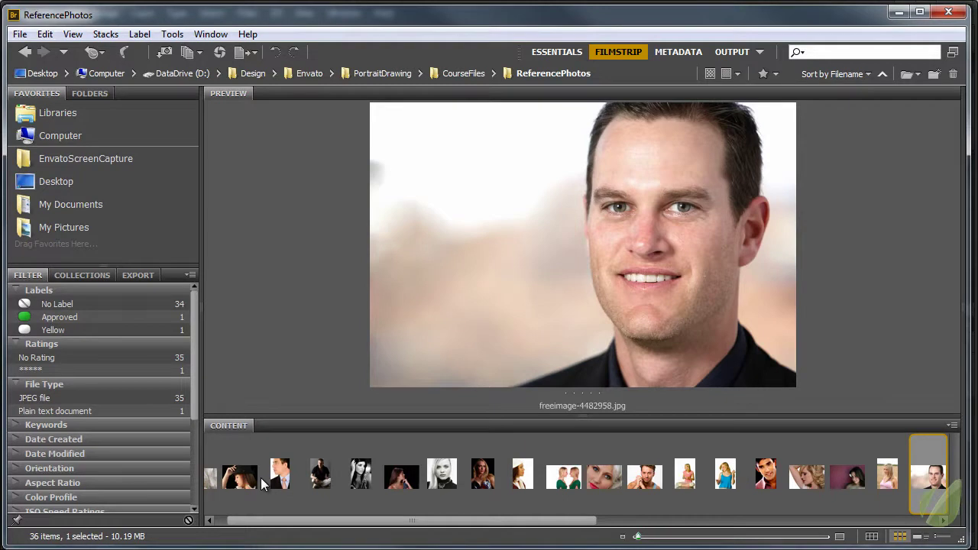
key(Right)
key(Right)
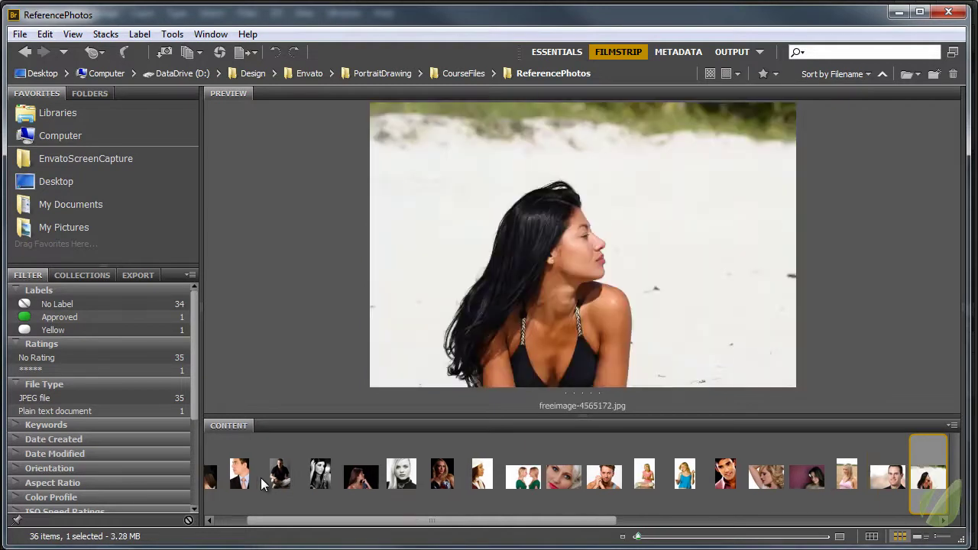
key(Right)
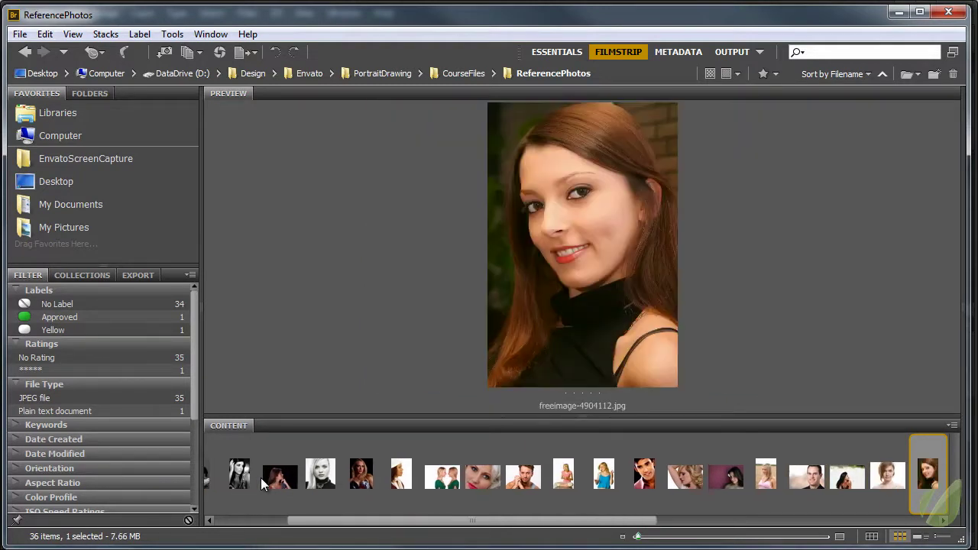
key(Right)
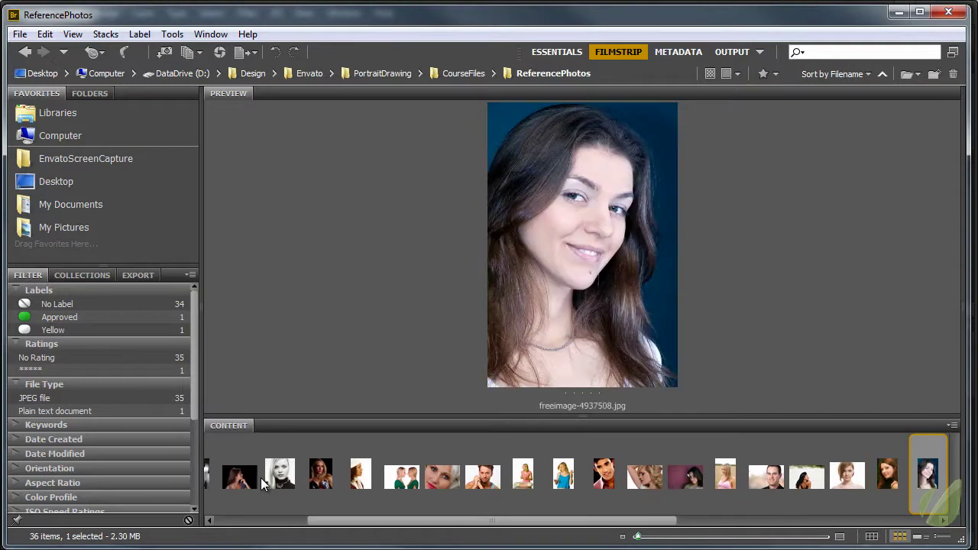
key(Right)
key(Right)
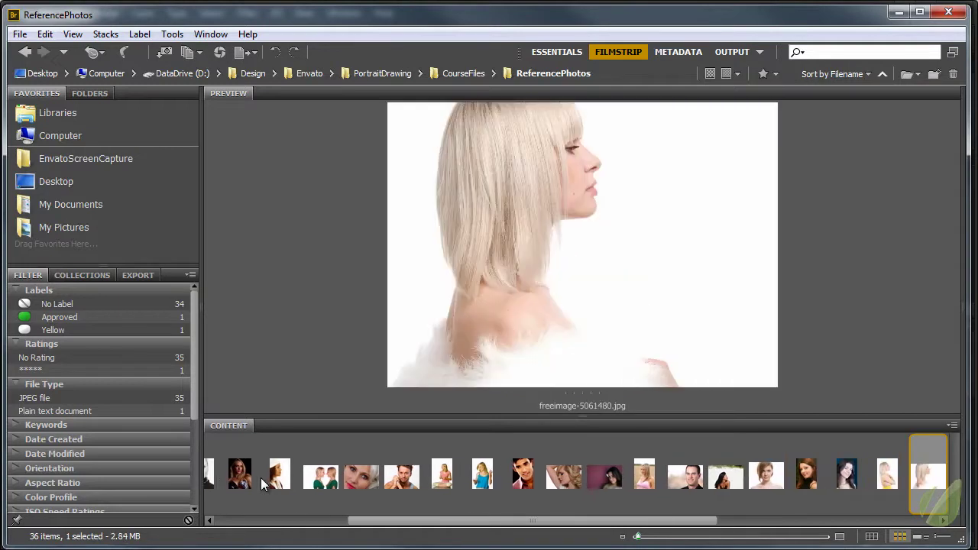
key(Right)
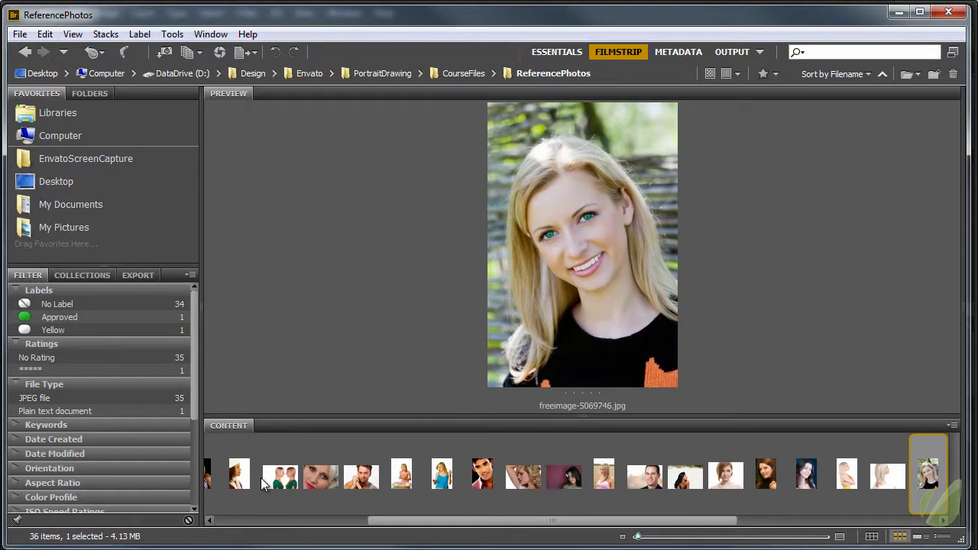
key(Right)
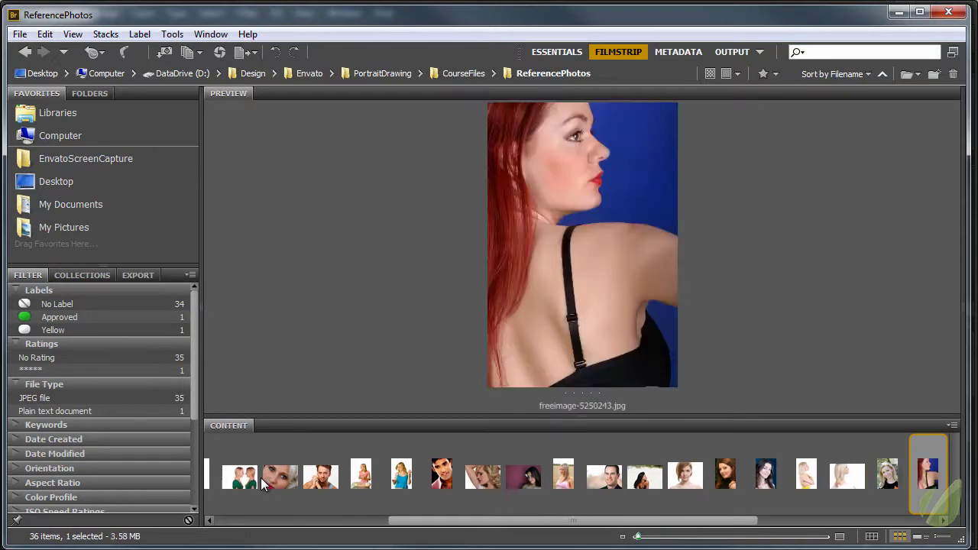
key(Right)
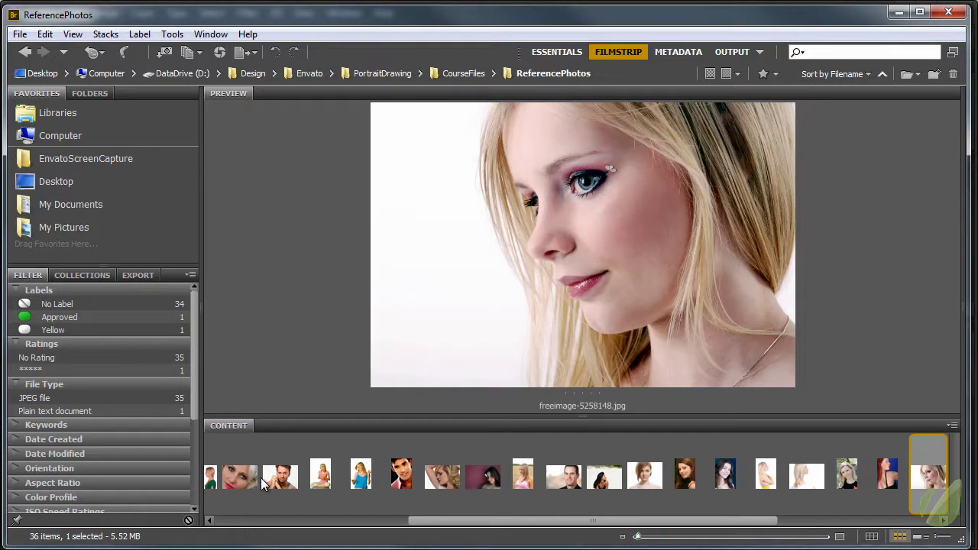
key(Right)
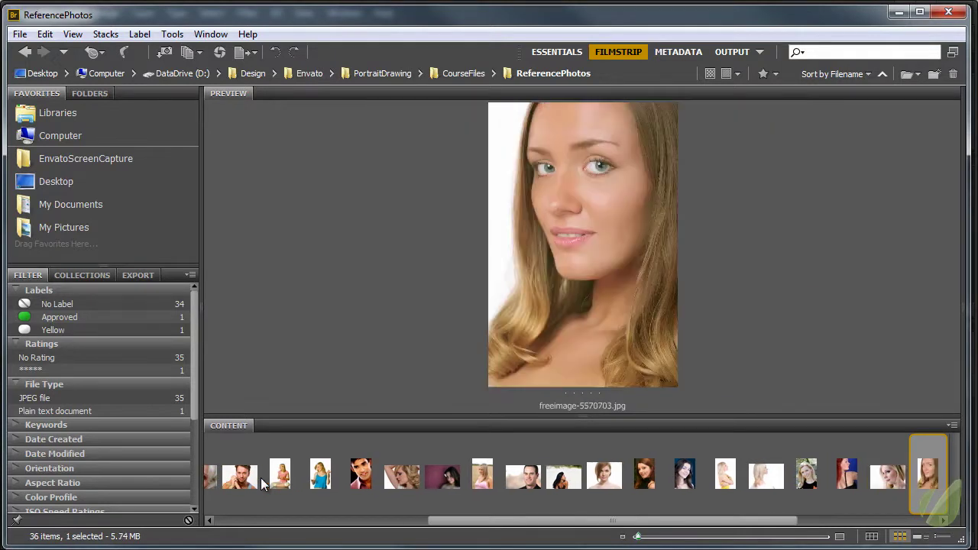
key(Right)
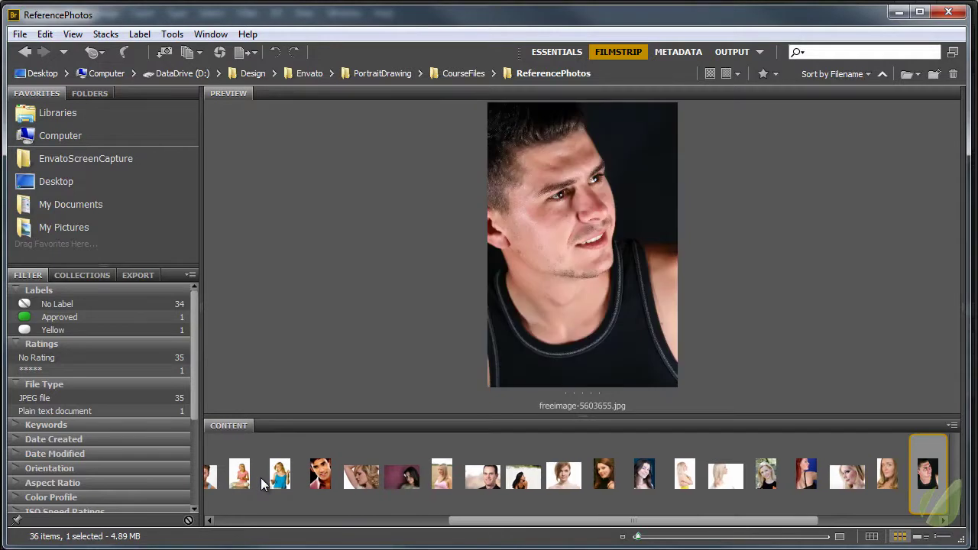
key(Right)
key(Right)
key(Right)
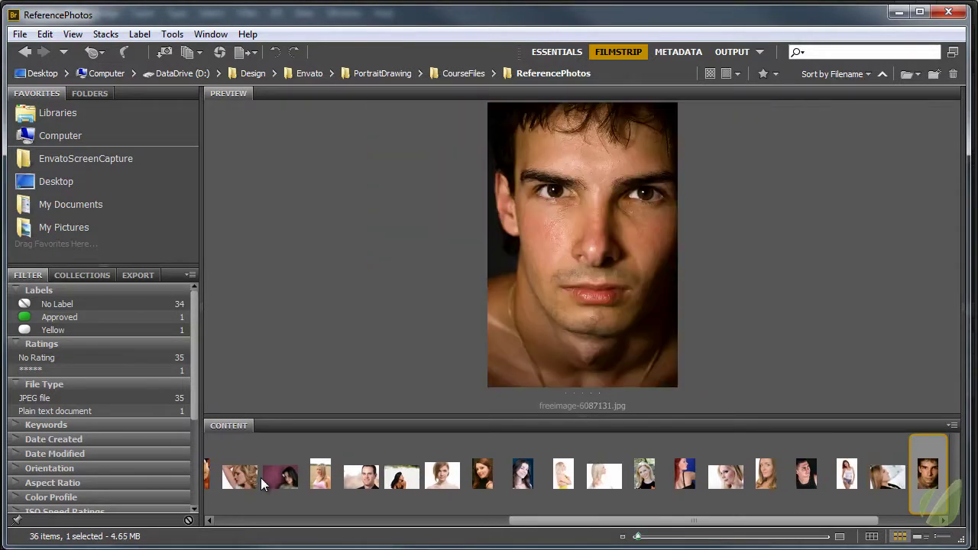
key(Right)
key(Right)
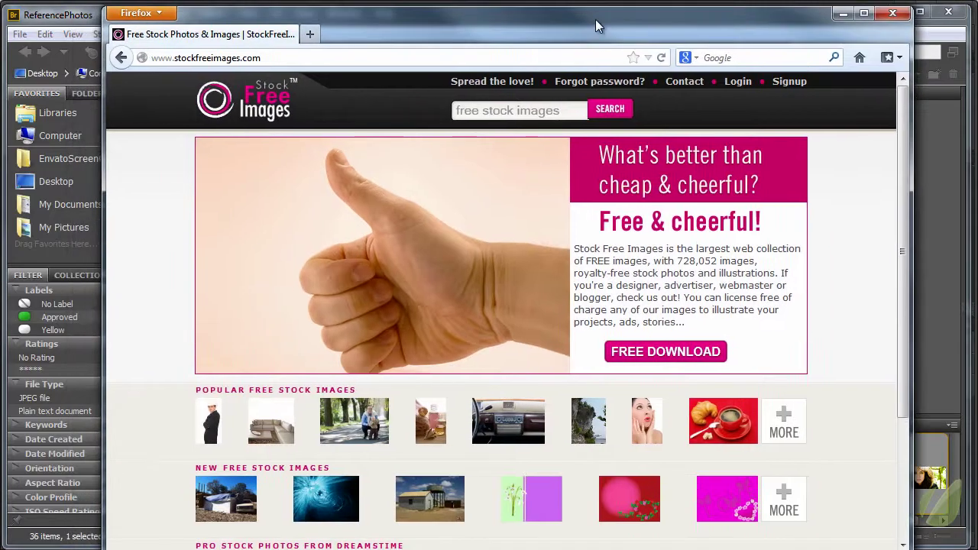
Step: Nudge the Firefox window aside and minimize it to reveal Bridge
drag(595, 18, 592, 17)
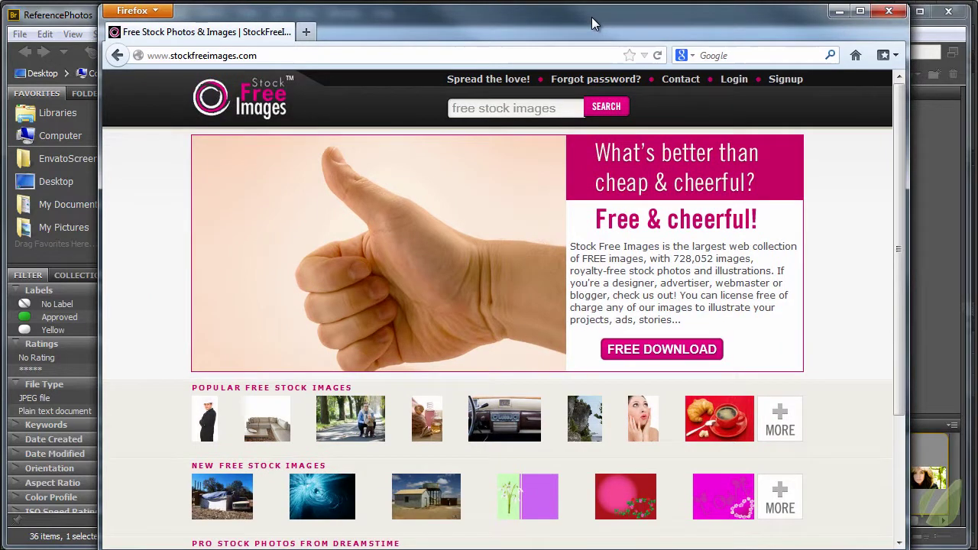
click(846, 20)
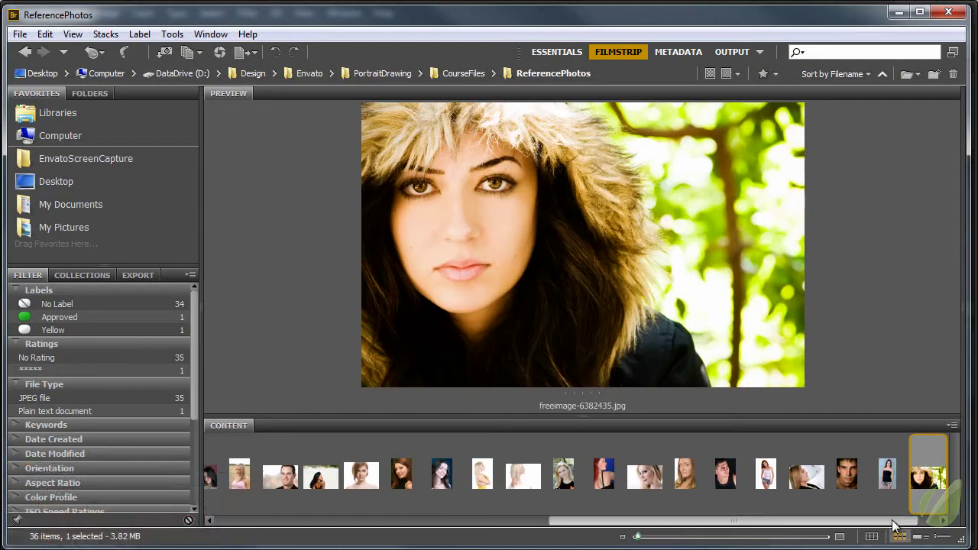
Step: Scroll the Filmstrip and preview six more portraits, from the blonde woman to the curly-haired blonde
drag(898, 522, 919, 525)
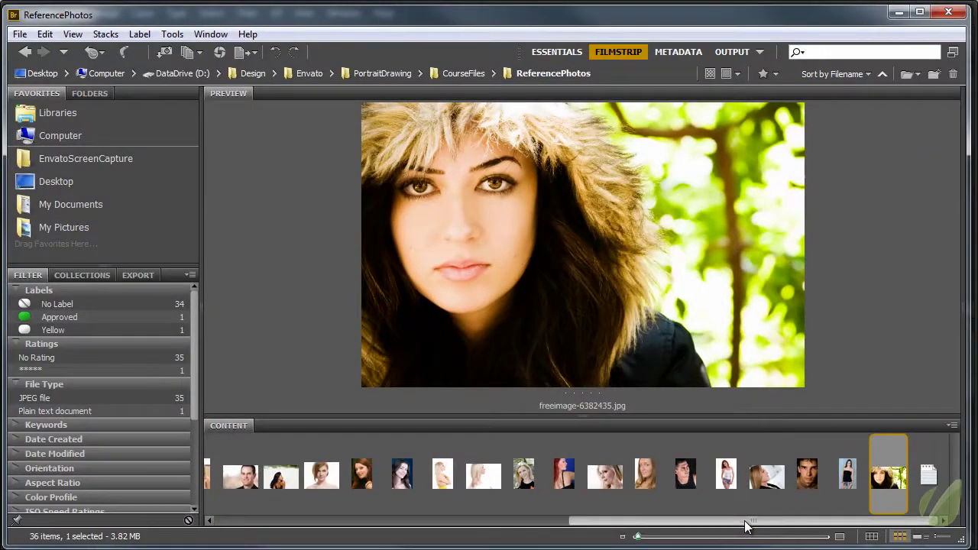
drag(746, 526, 362, 527)
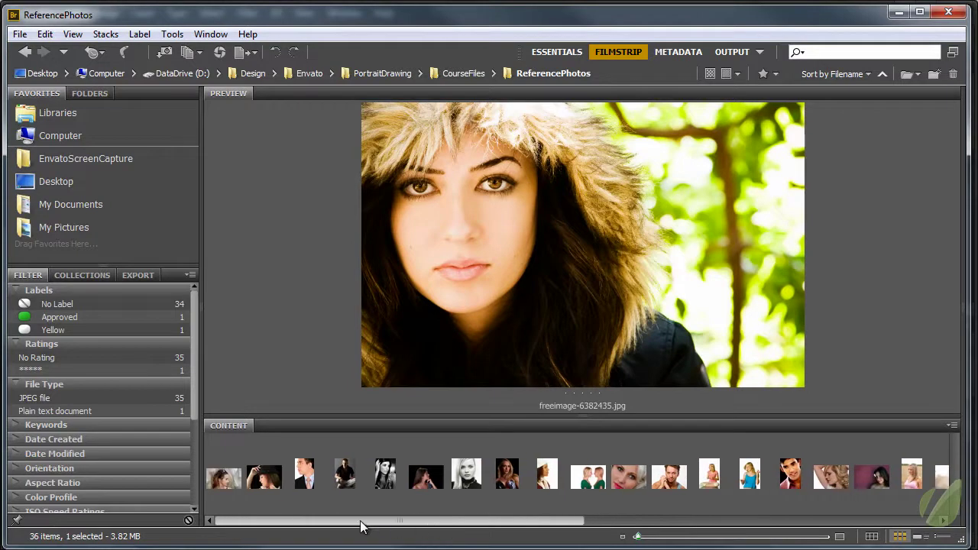
click(619, 481)
click(668, 486)
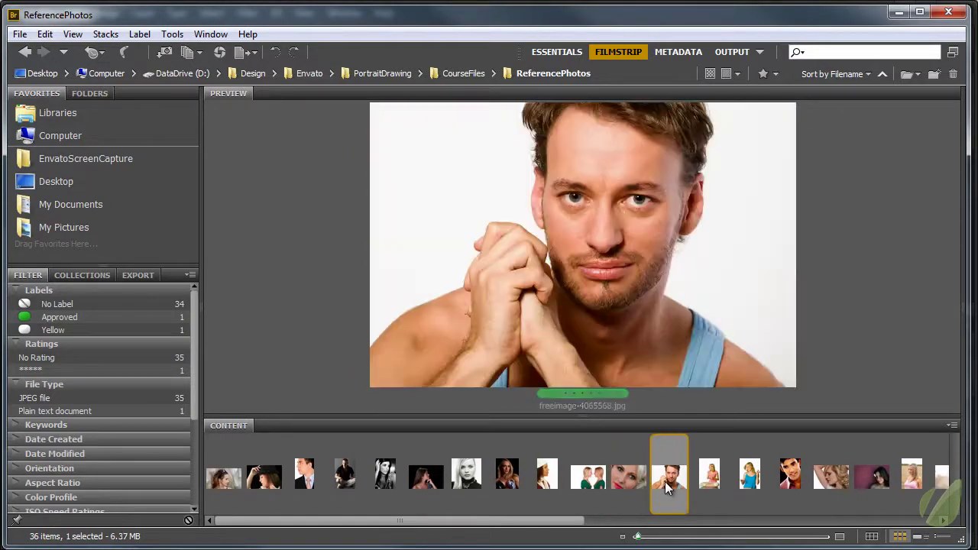
click(712, 478)
click(753, 486)
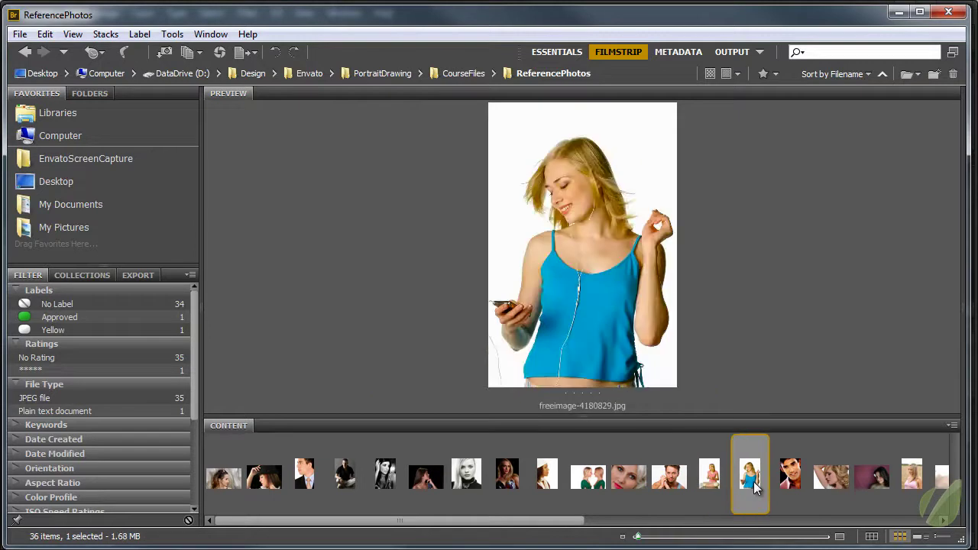
click(795, 488)
click(841, 486)
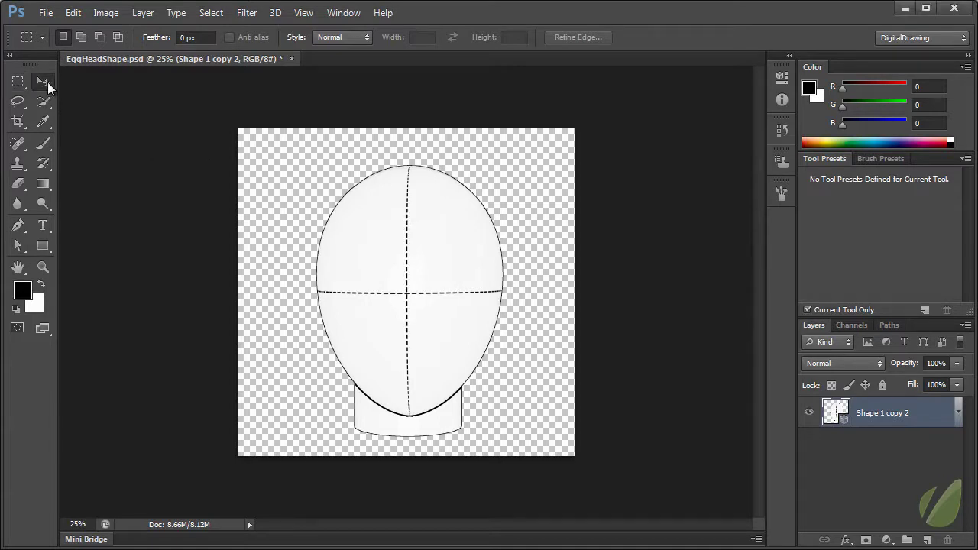
Step: Using the Move tool's 3D rotate mode, turn the egg-head into a tilted three-quarter view
click(43, 81)
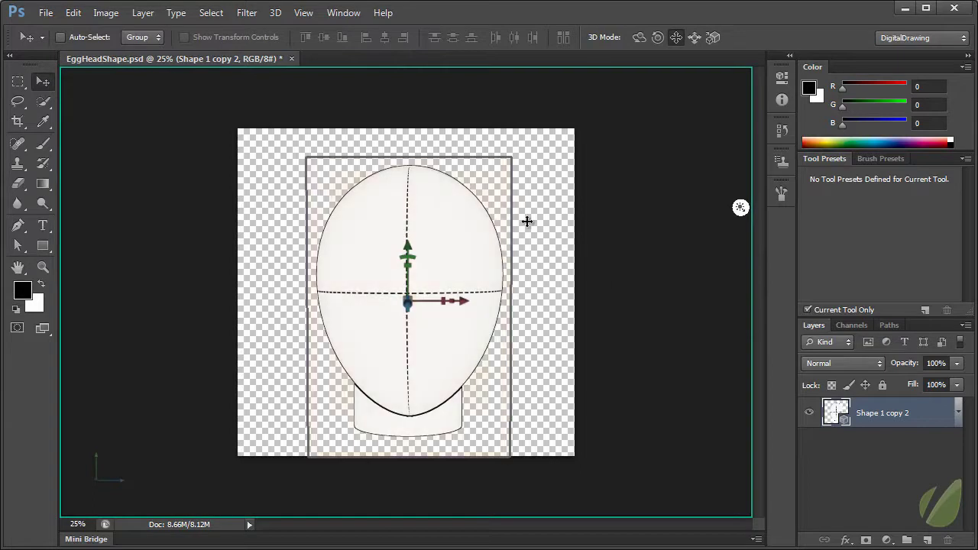
click(641, 39)
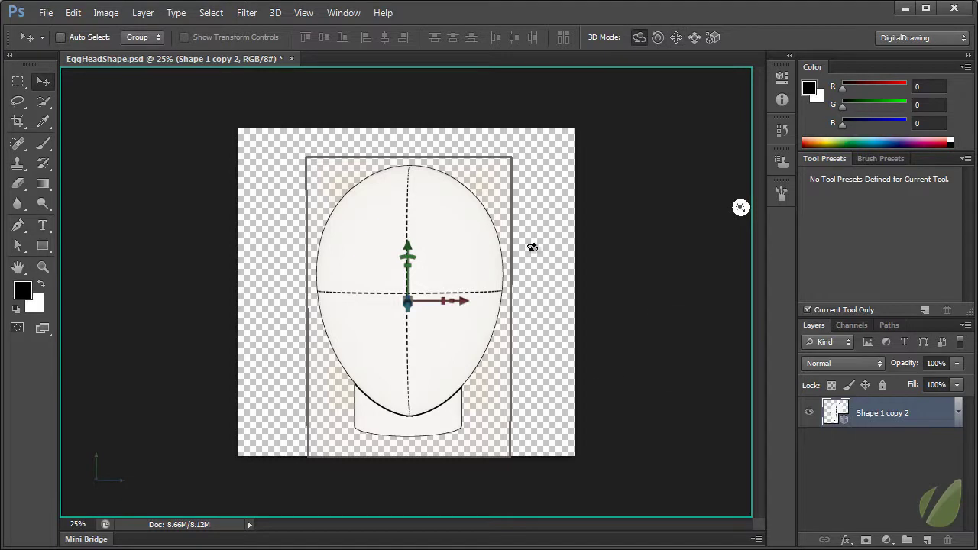
drag(541, 249, 471, 259)
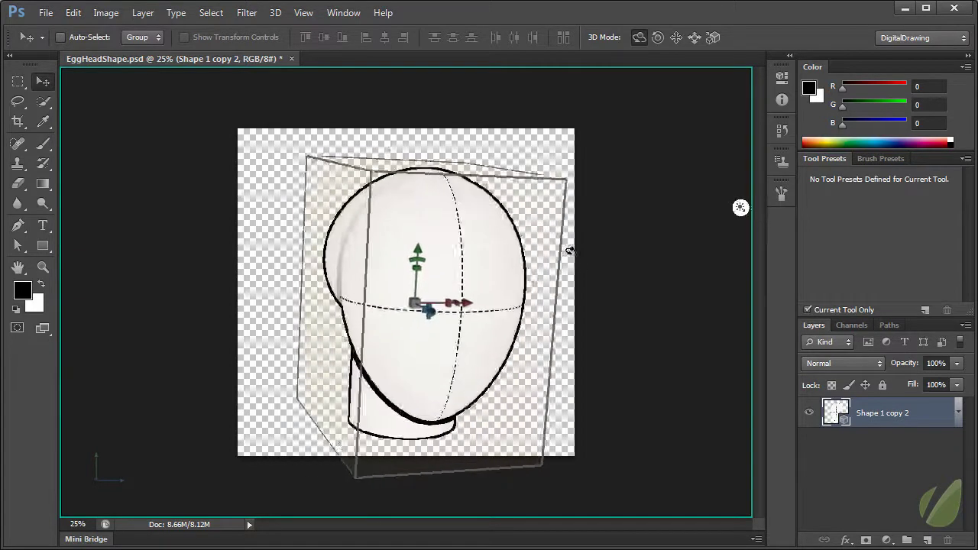
drag(569, 250, 525, 270)
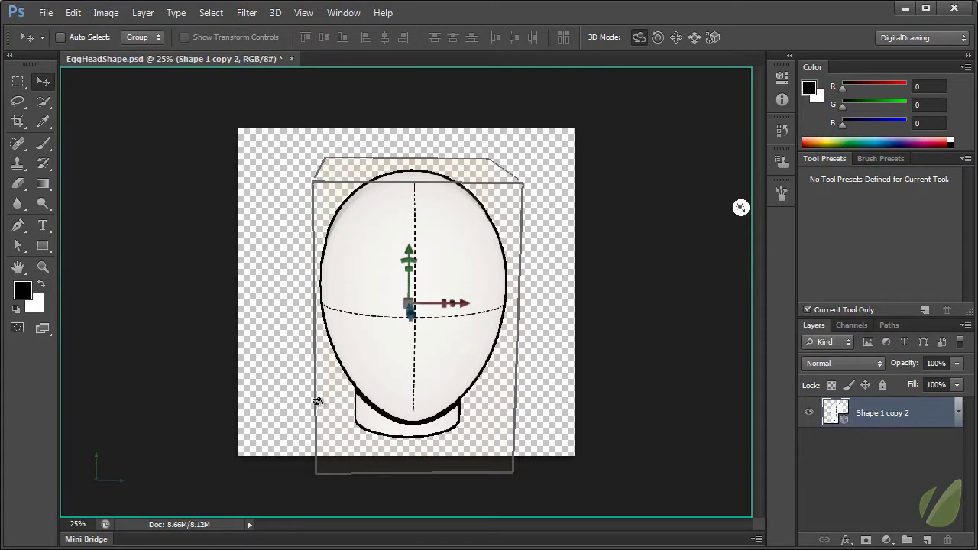
drag(402, 402, 389, 349)
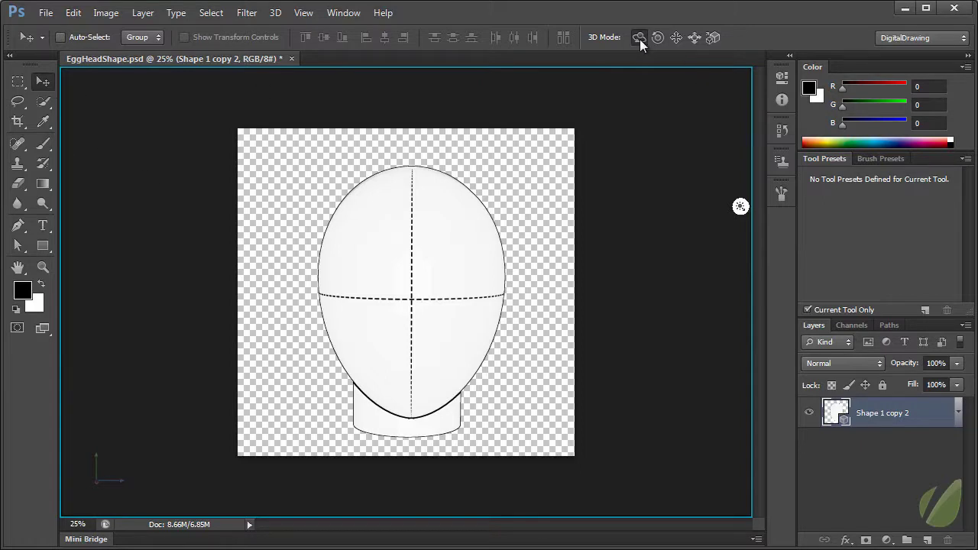
drag(535, 227, 568, 227)
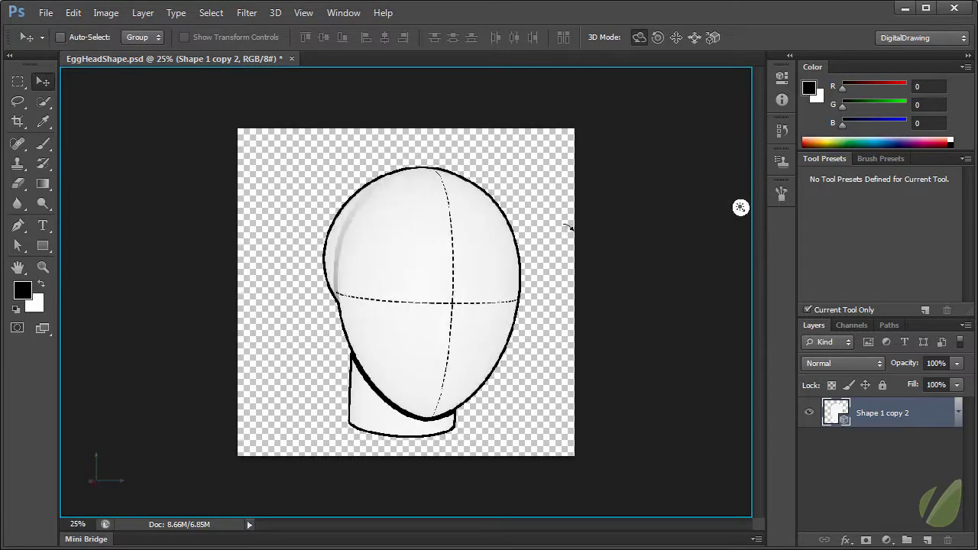
Step: In the 3D workspace, rotate the Ellipse 1_Layer neck on its Z and Y axes to stand upright
click(930, 38)
click(888, 109)
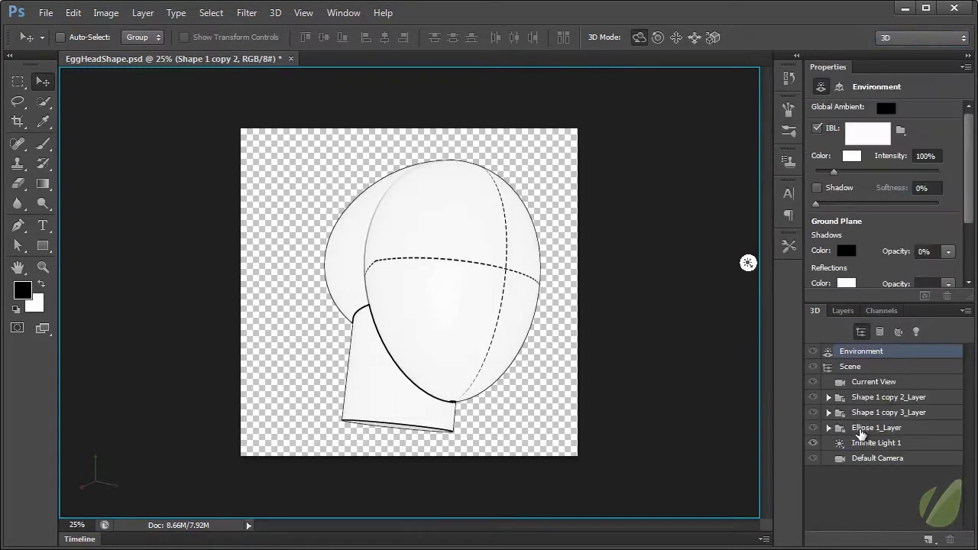
click(861, 431)
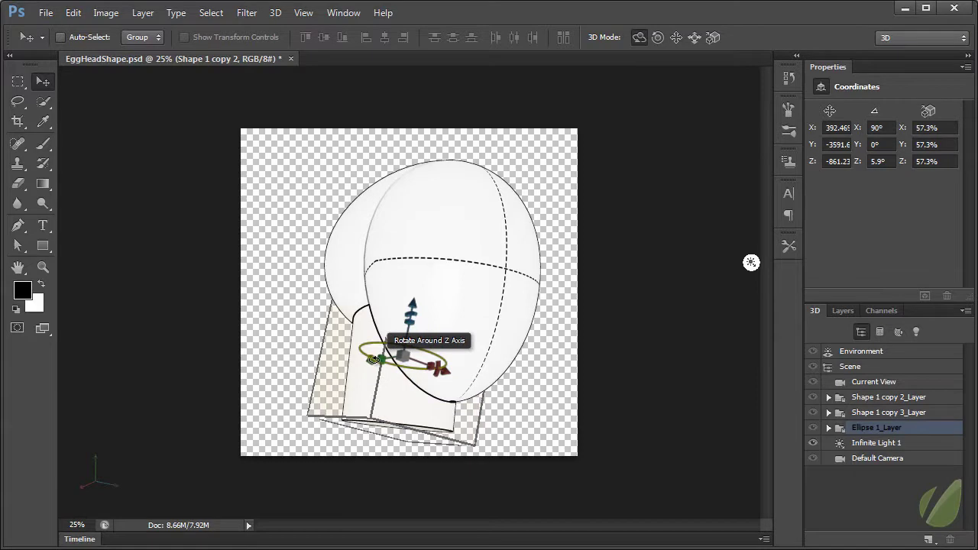
drag(373, 360, 386, 376)
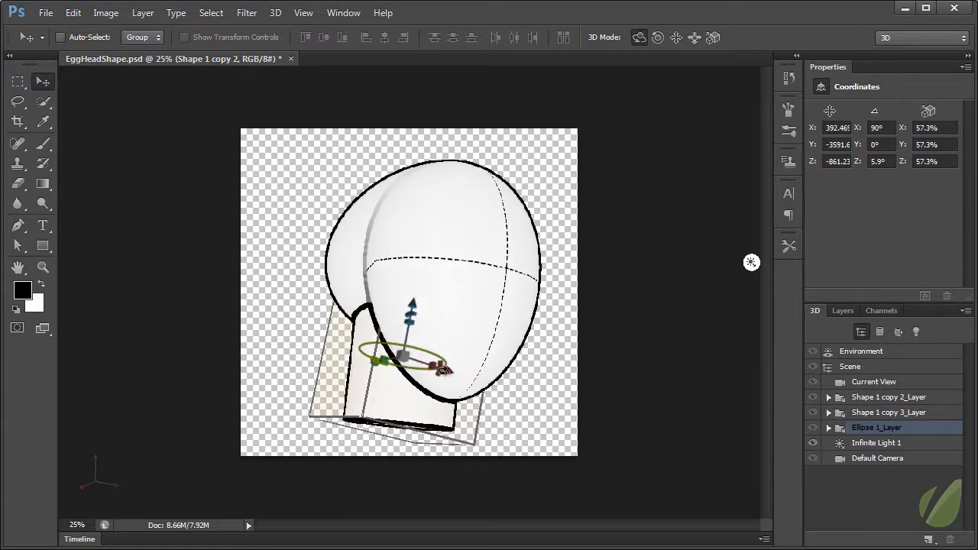
drag(440, 359, 468, 364)
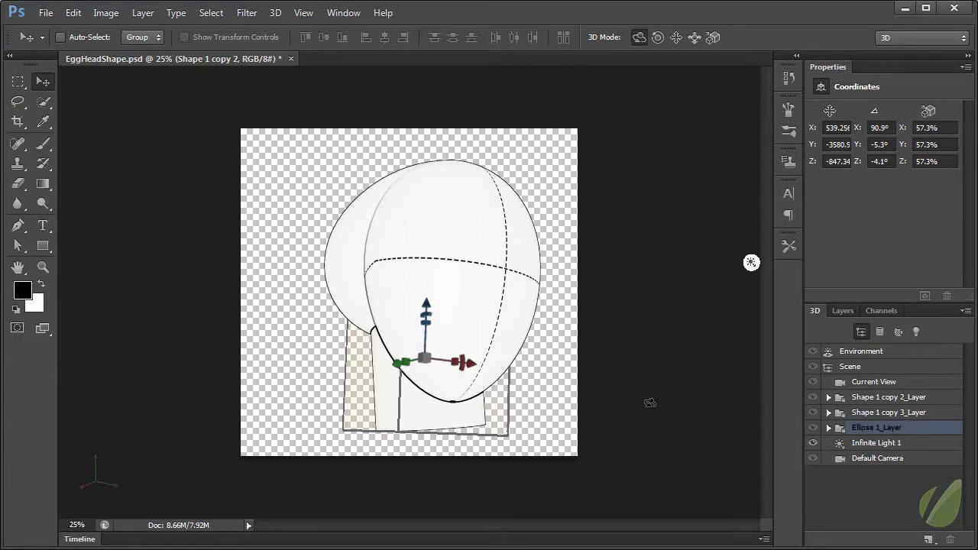
click(271, 171)
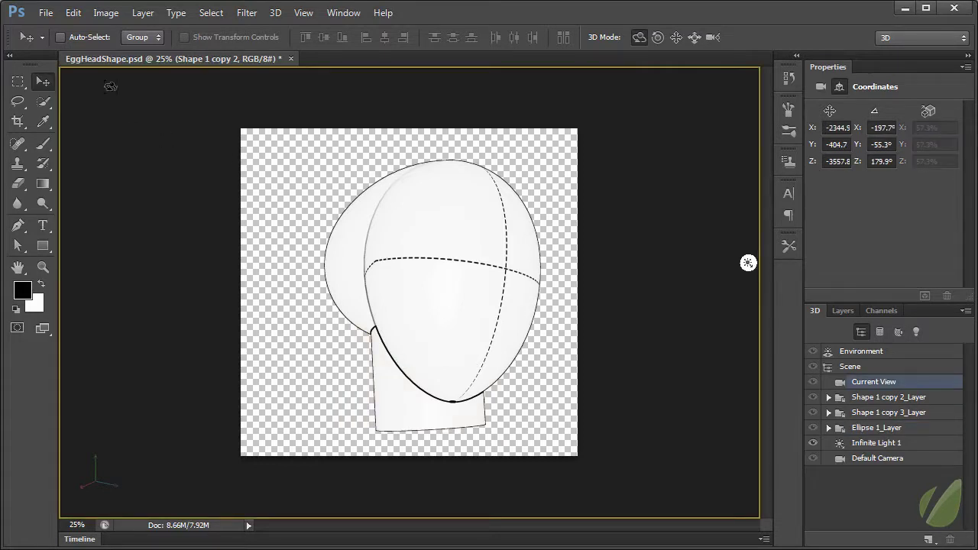
Step: Open HeadAngleReference.png and zoom in to look over the head models
click(46, 13)
click(61, 42)
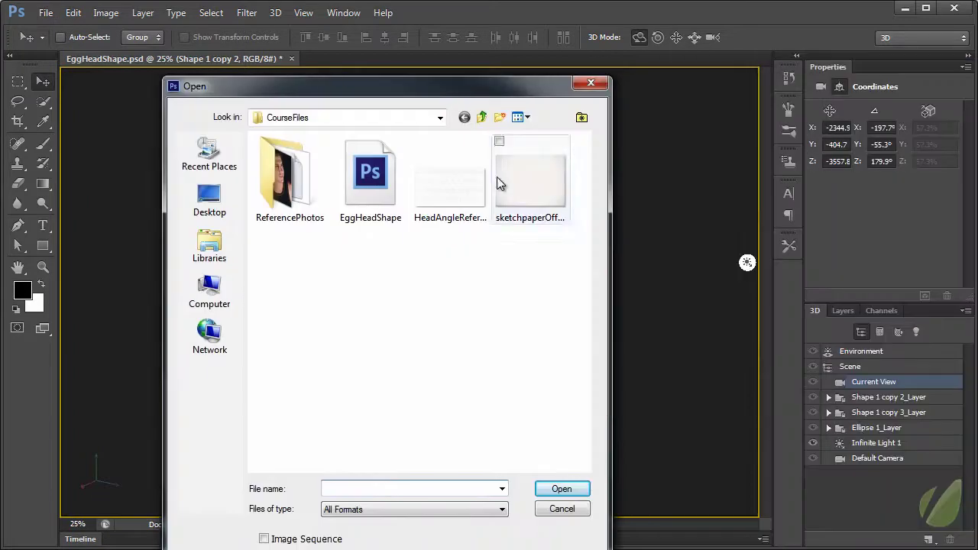
click(445, 196)
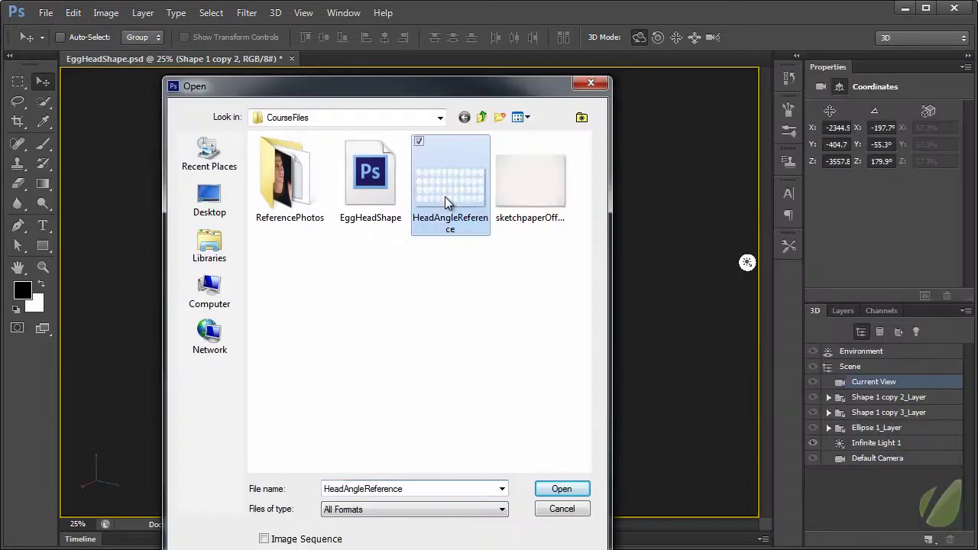
click(560, 489)
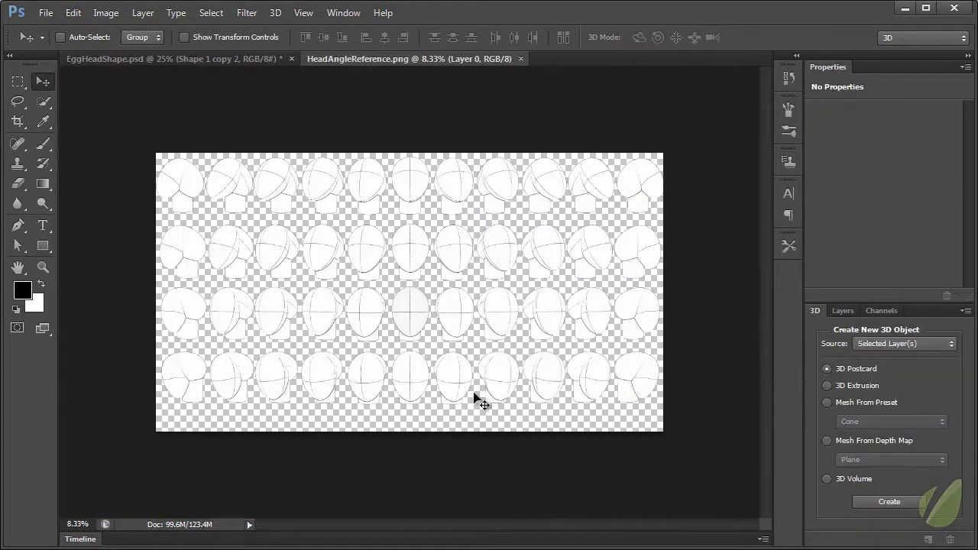
key(ctrl+plus)
key(ctrl+plus)
key(ctrl+plus)
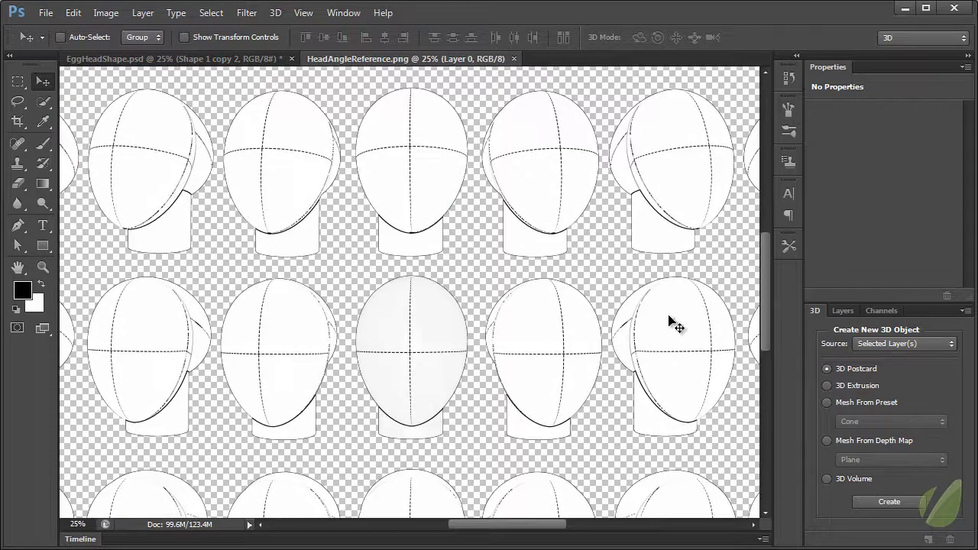
drag(766, 308, 770, 337)
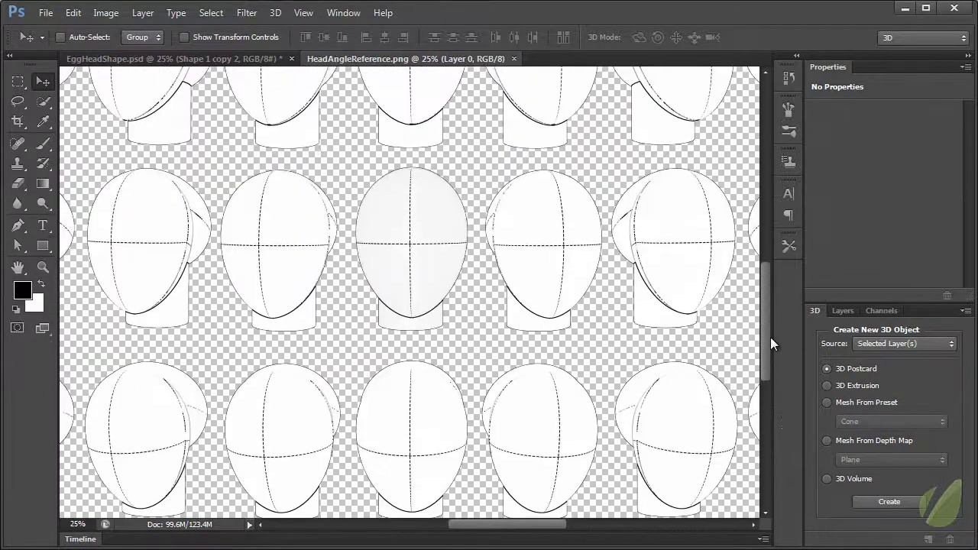
mouse_move(552, 526)
mouse_down()
mouse_move(646, 524)
mouse_move(389, 524)
mouse_move(560, 524)
mouse_up()
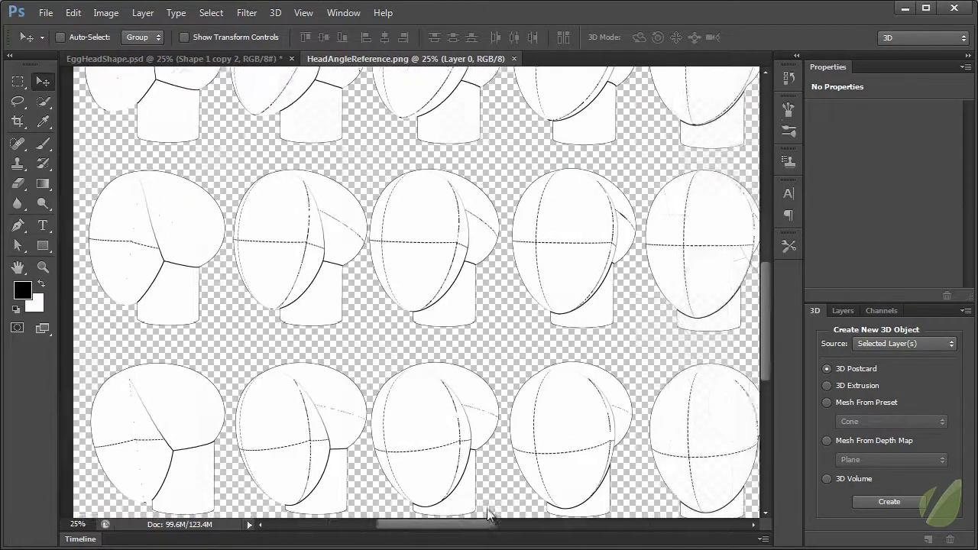
drag(765, 371, 755, 290)
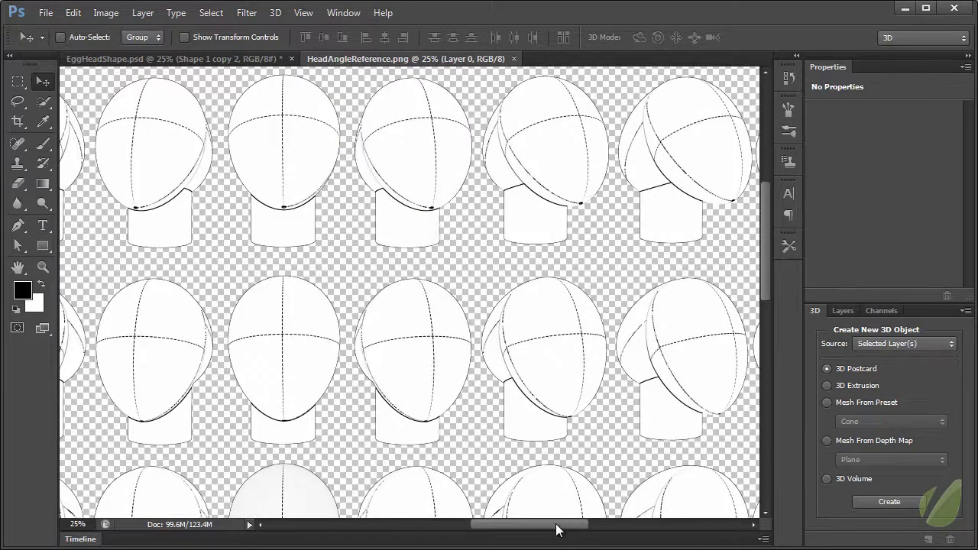
drag(557, 526, 524, 532)
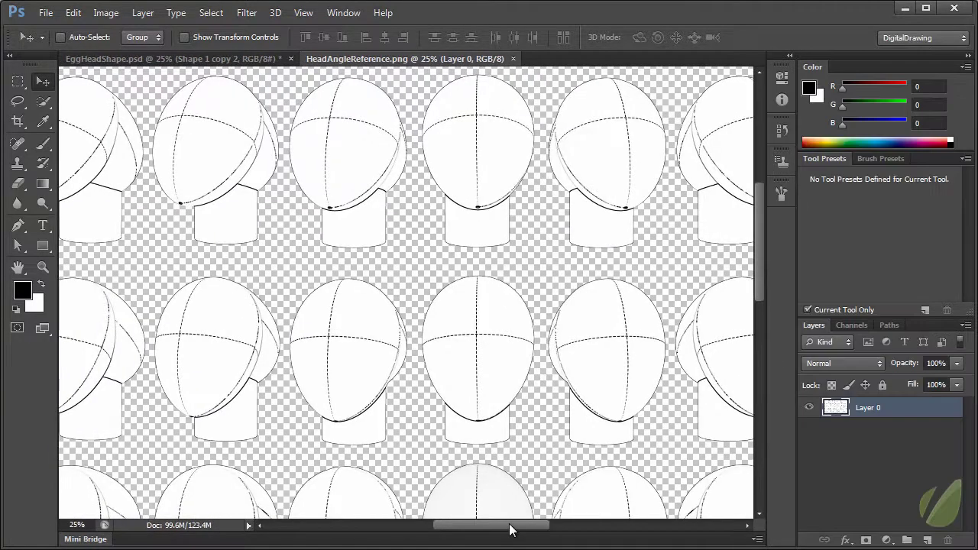
drag(509, 528, 470, 531)
Step: Reopen the recent sketchpaperOffWhite.jpg, then return to and scroll the HeadAngleReference sheet
click(44, 12)
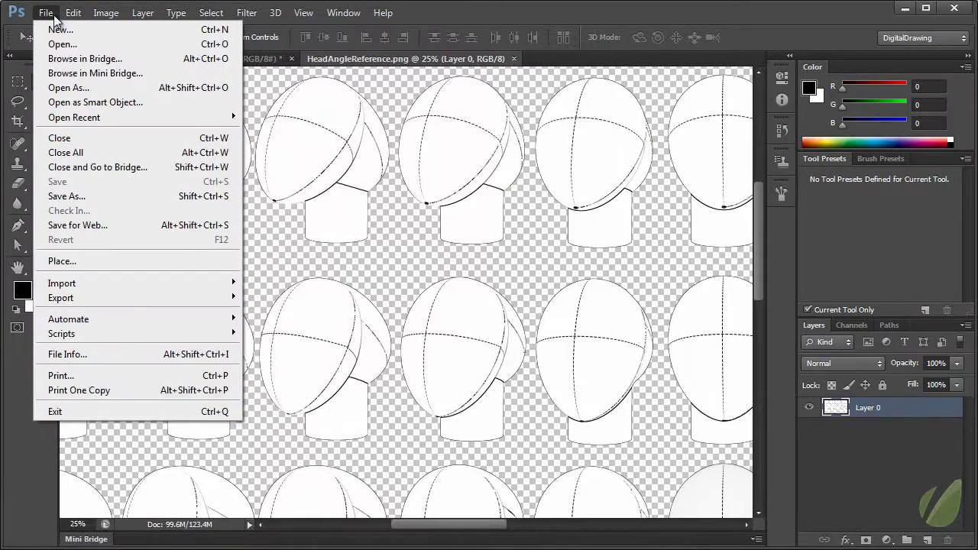
mouse_move(194, 121)
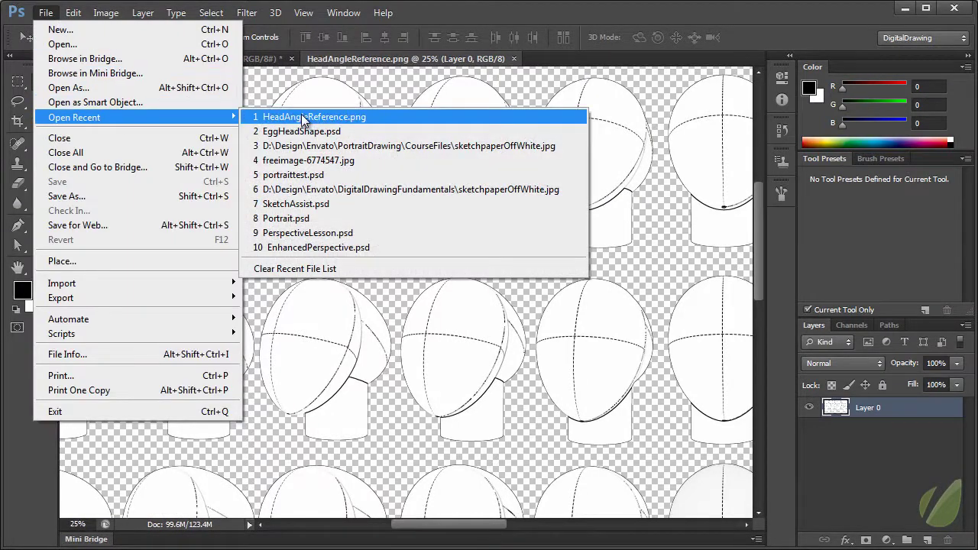
click(382, 146)
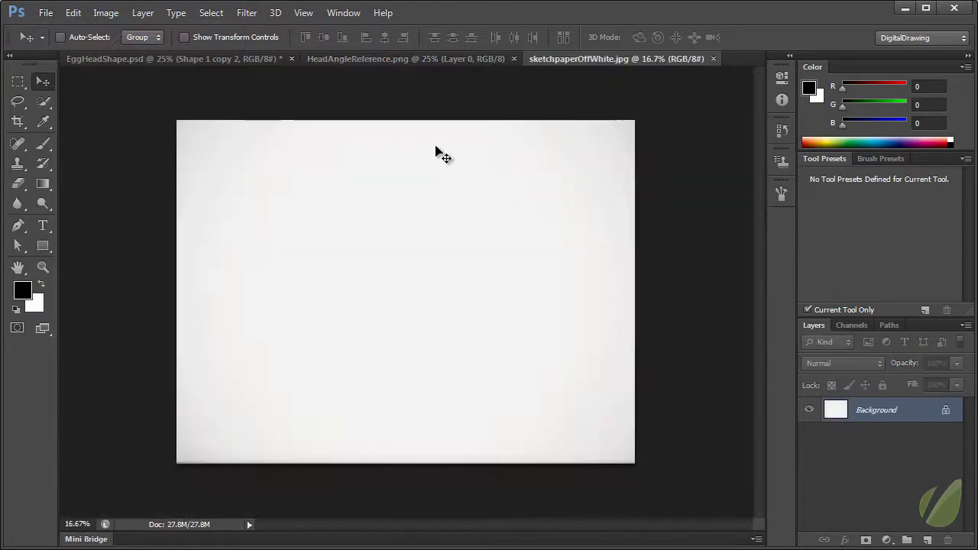
click(367, 59)
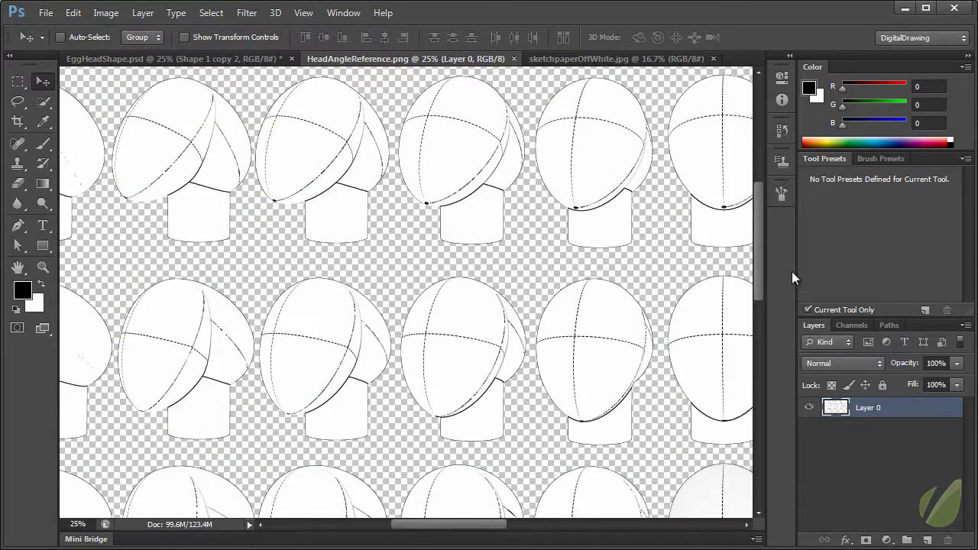
drag(759, 271, 758, 288)
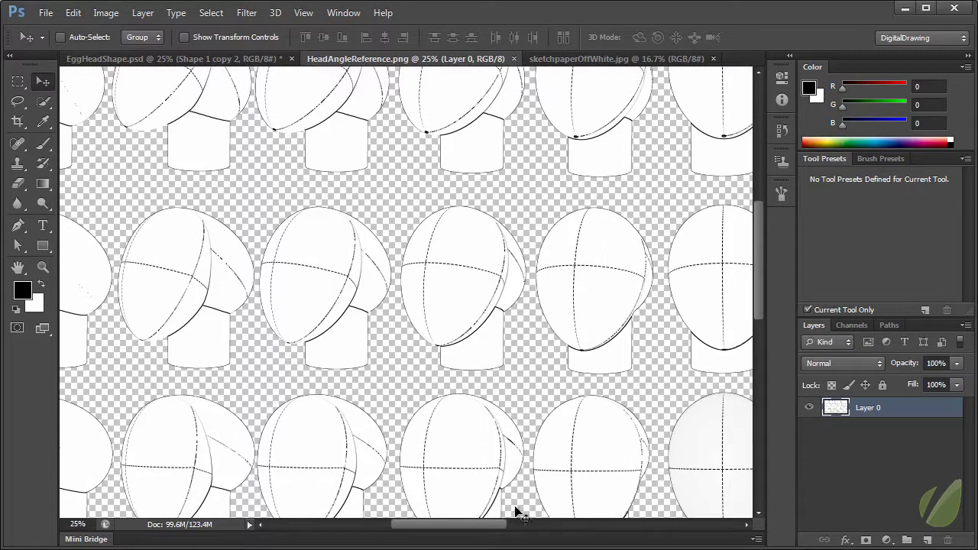
drag(483, 528, 570, 527)
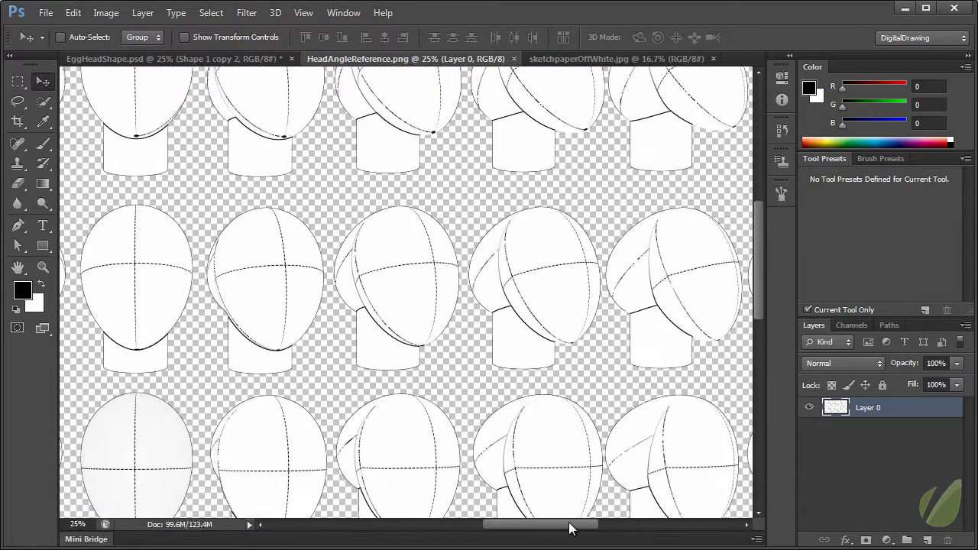
drag(759, 310, 767, 353)
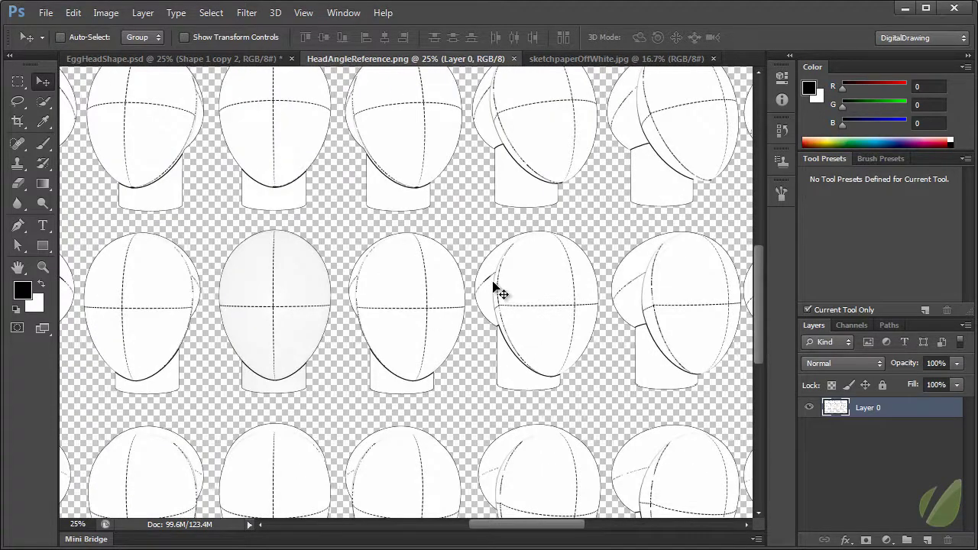
Step: Select one front-facing egg-head-and-neck model with the Polygonal Lasso Tool
click(20, 104)
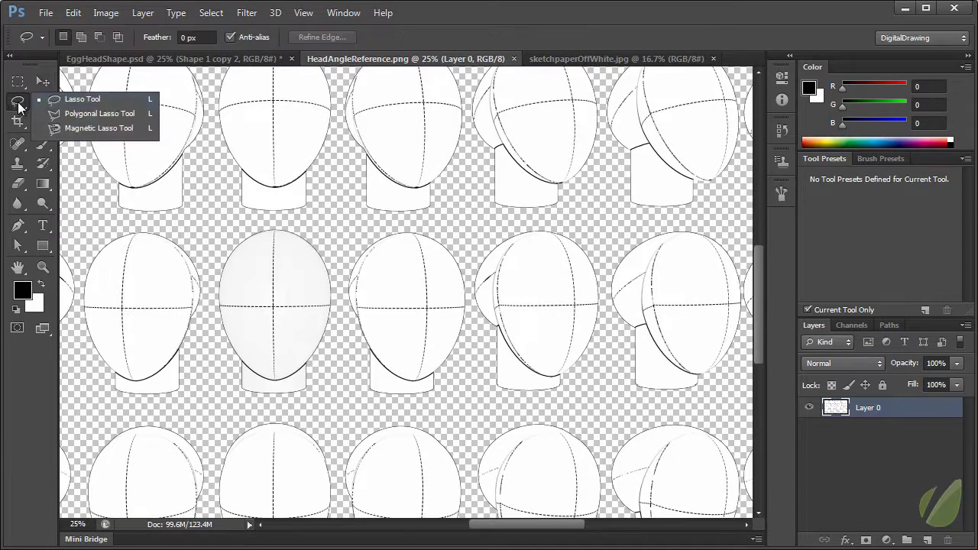
click(108, 115)
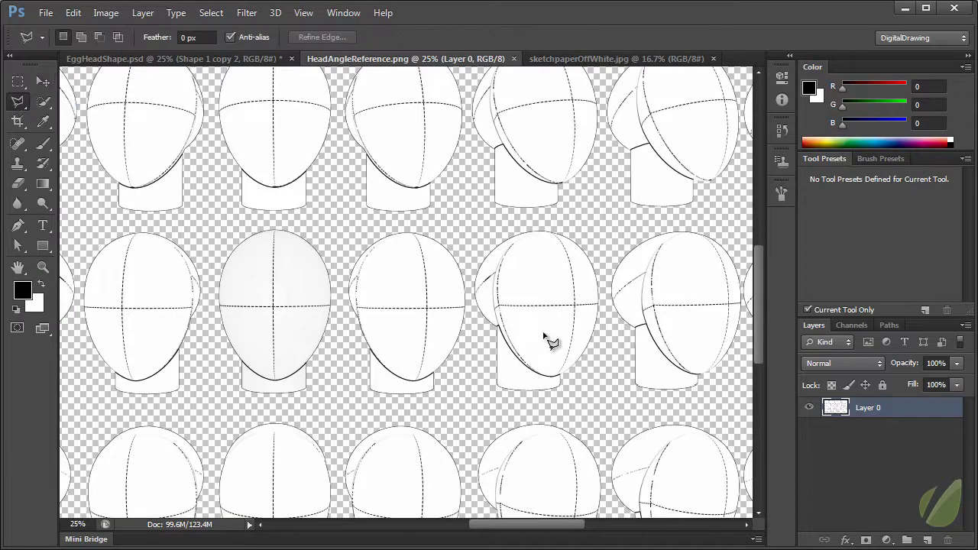
click(479, 386)
click(474, 296)
click(467, 252)
click(441, 230)
click(378, 228)
click(336, 243)
click(350, 380)
click(380, 405)
double_click(460, 409)
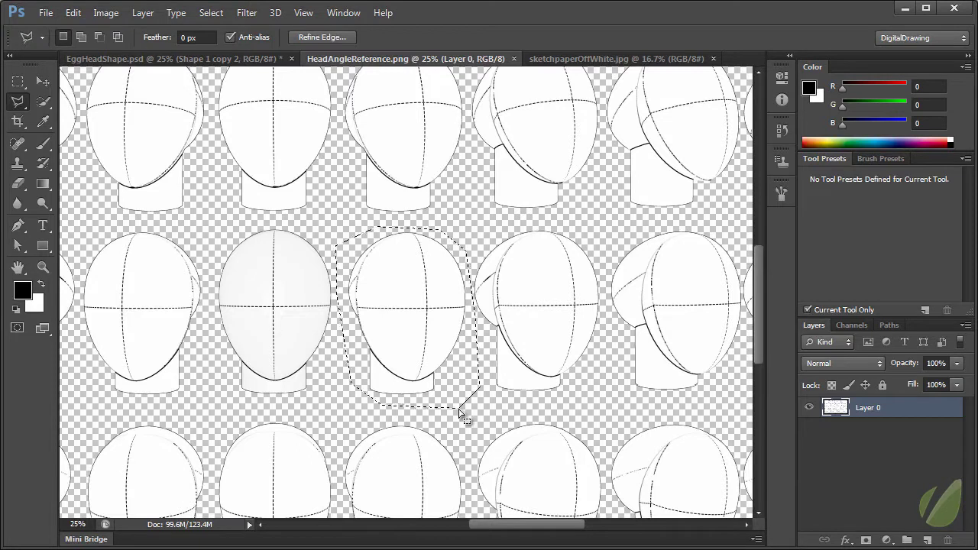
click(72, 16)
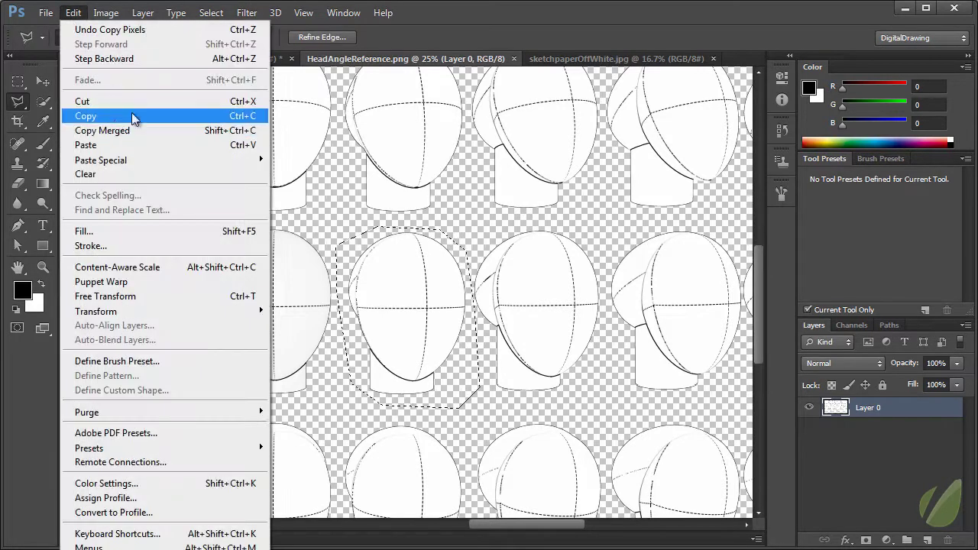
Step: Copy the outlined egg-head and paste it onto sketchpaperOffWhite.jpg as Layer 1
click(596, 58)
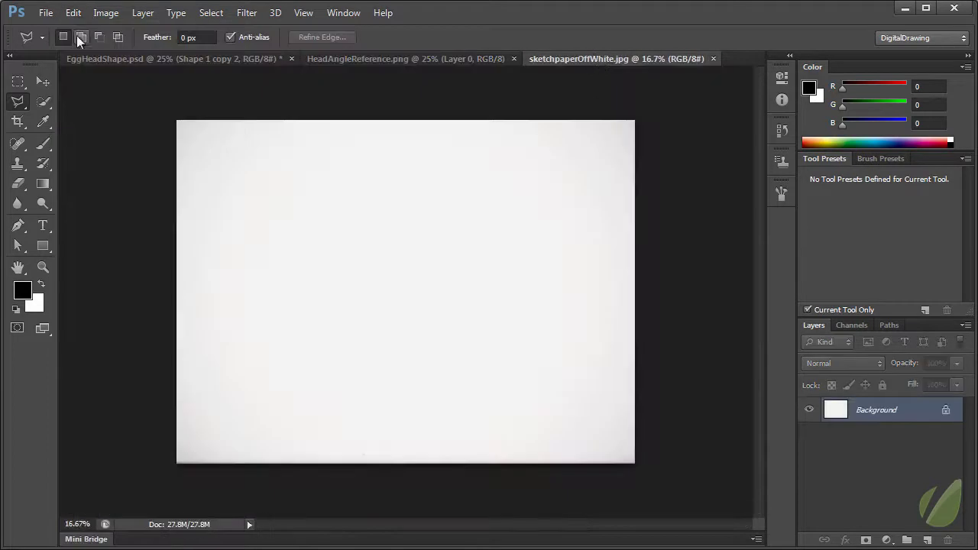
click(73, 14)
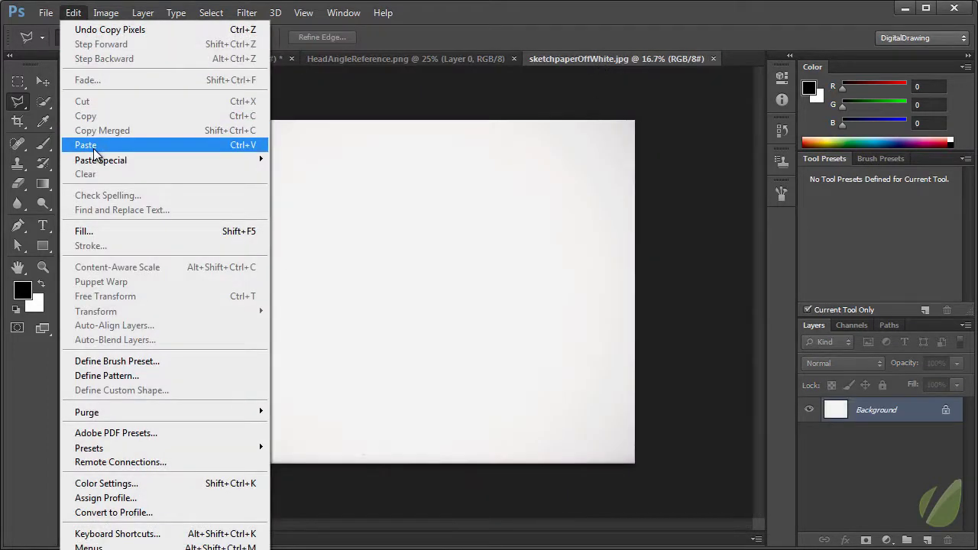
click(94, 150)
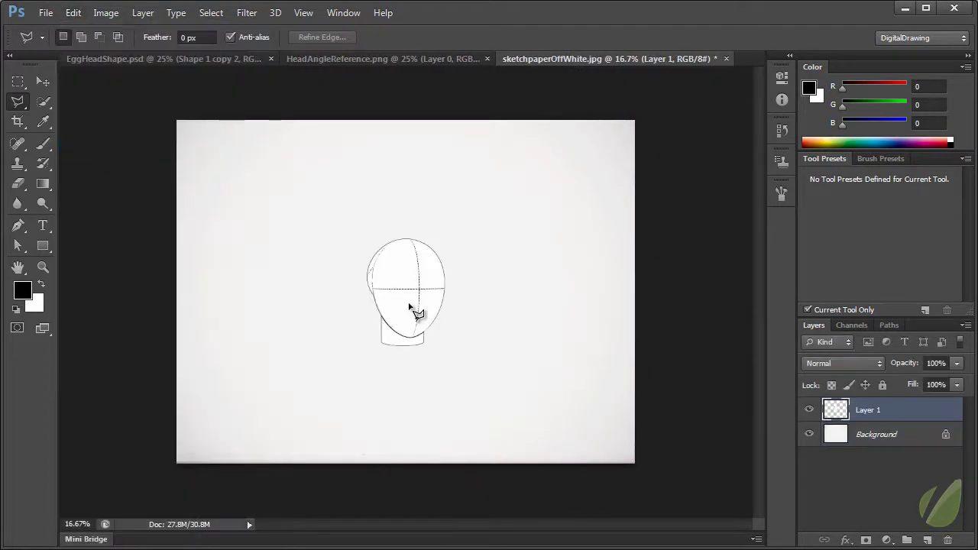
Step: Enlarge the pasted head to about 260% and fade its layer to 28% opacity
key(ctrl+t)
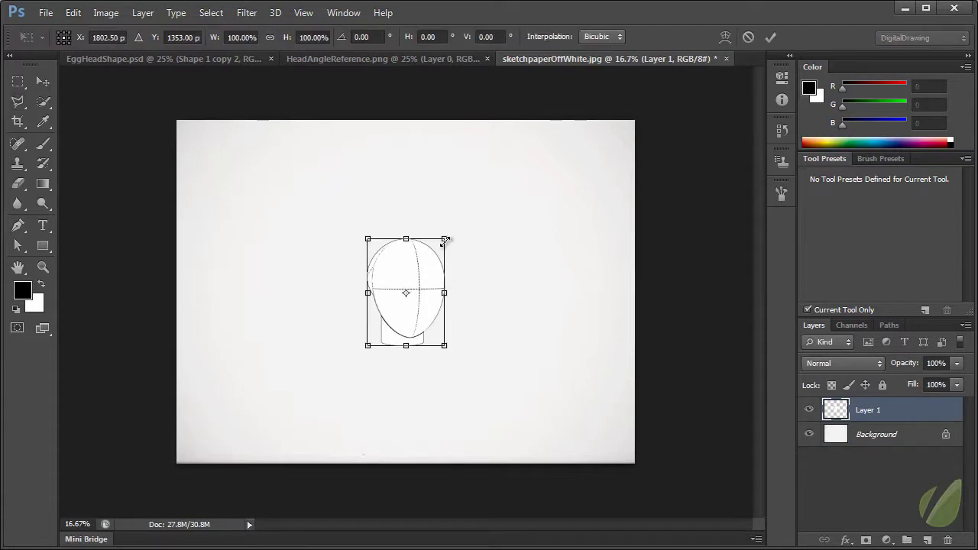
drag(448, 241, 574, 204)
key(l)
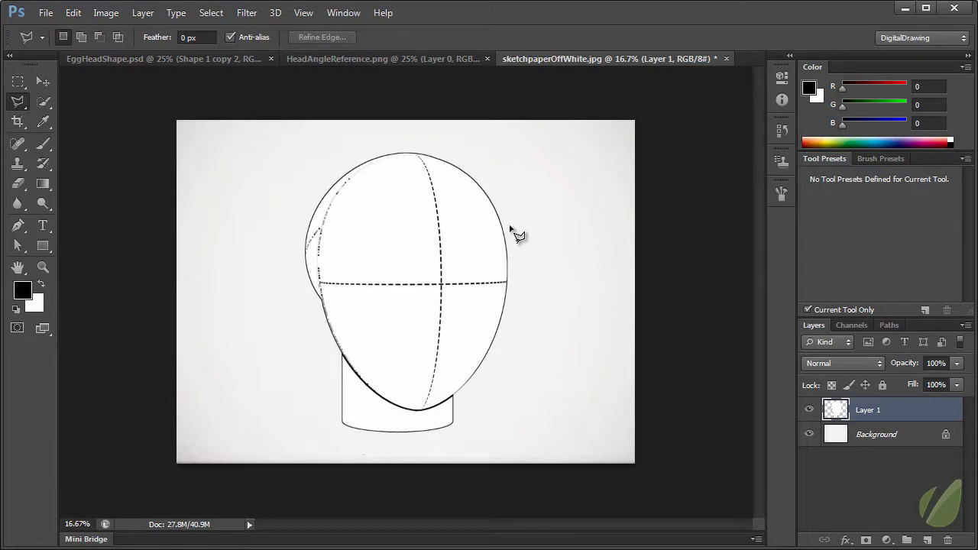
drag(908, 364, 858, 374)
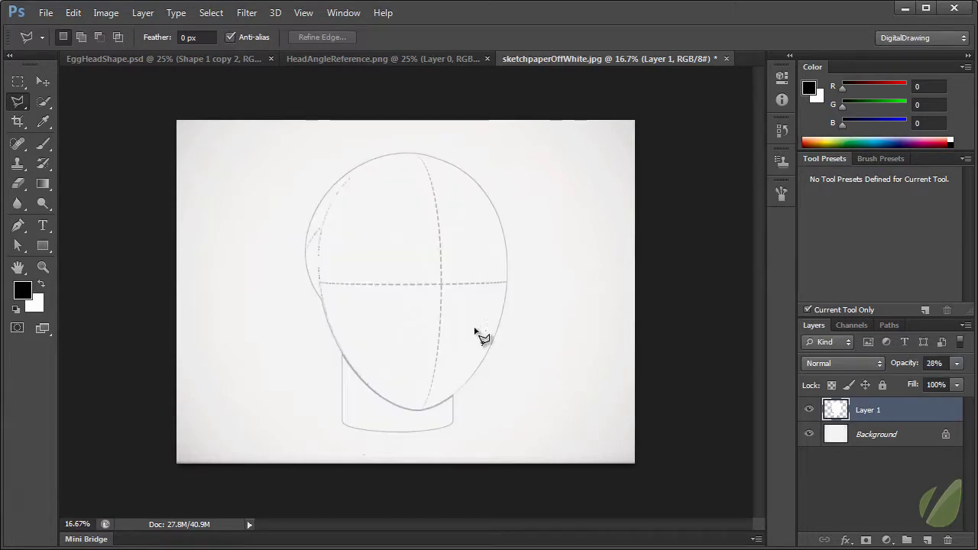